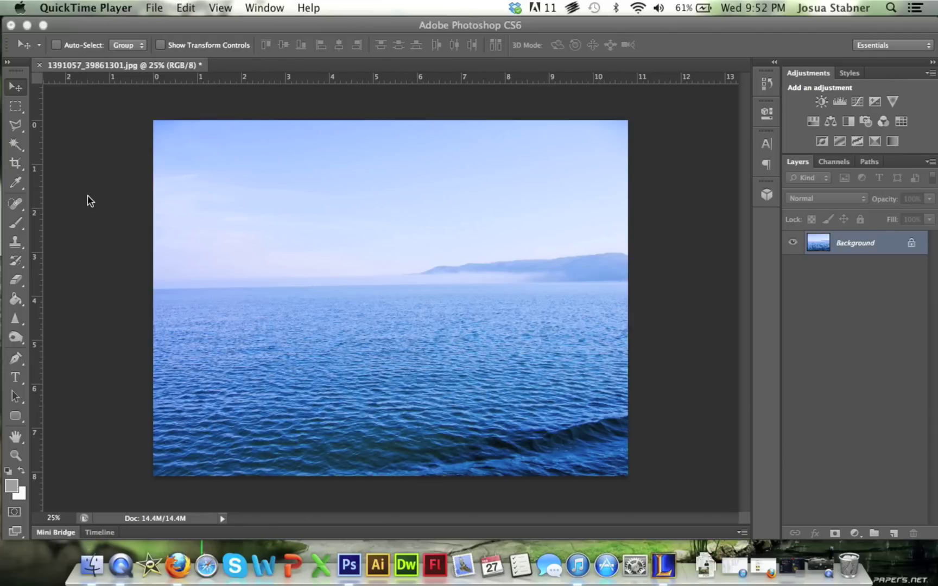
Place TBE14-niagara-falls-big.jpg from the Desktop into the sea photo with File > Place.
{"action": "left_click", "coordinate": [142, 130]}
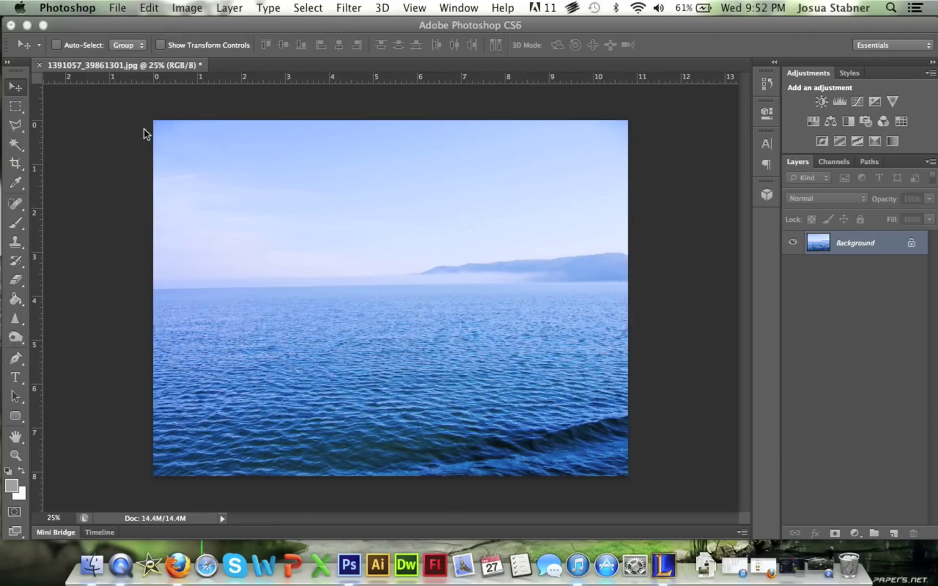
{"action": "left_click", "coordinate": [118, 9]}
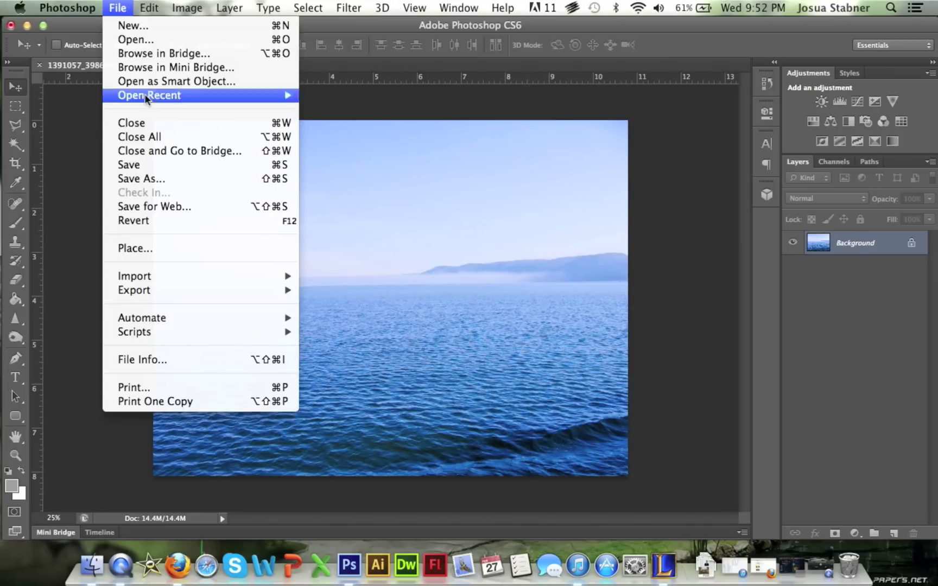
{"action": "left_click", "coordinate": [230, 280]}
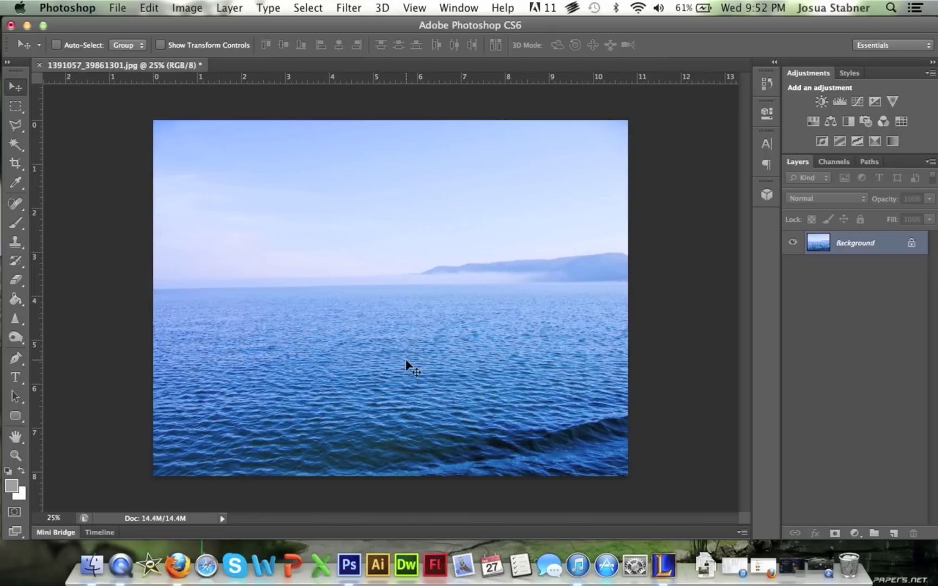
{"action": "left_click", "coordinate": [119, 8]}
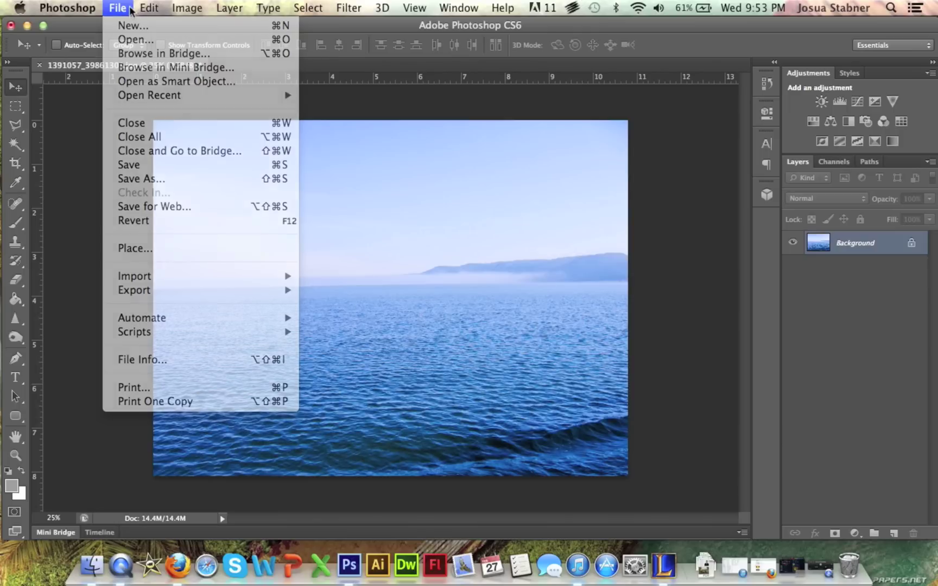
{"action": "left_click", "coordinate": [118, 7]}
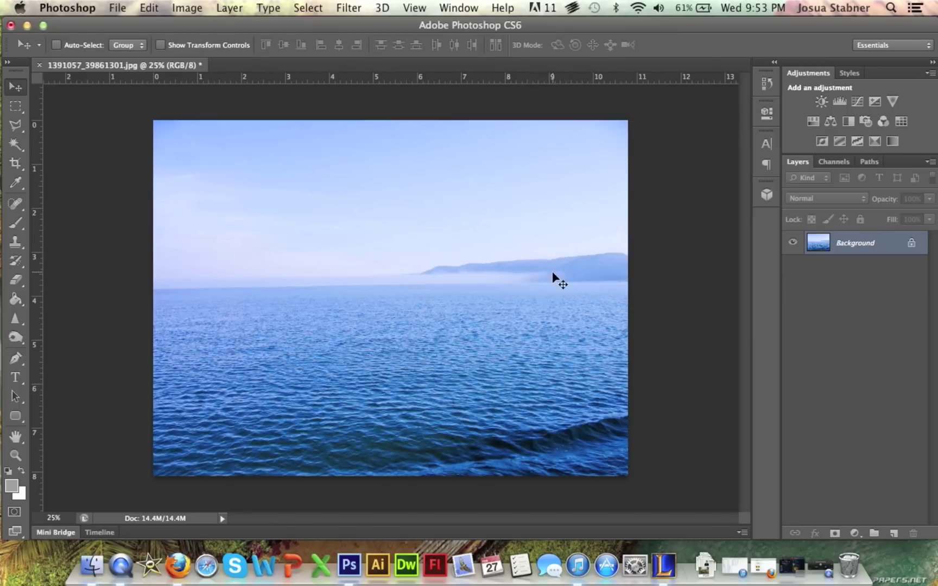
{"action": "left_click", "coordinate": [118, 7]}
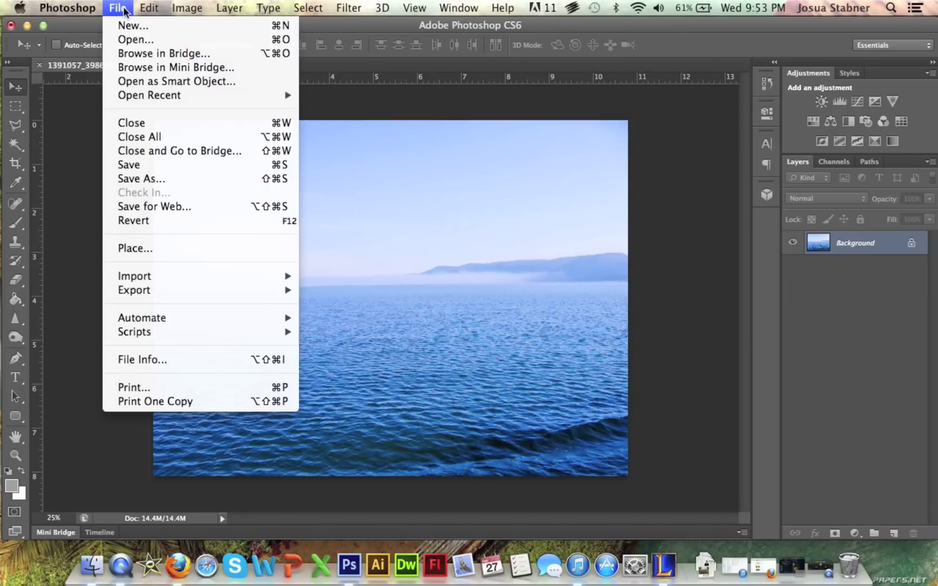
{"action": "left_click", "coordinate": [184, 247]}
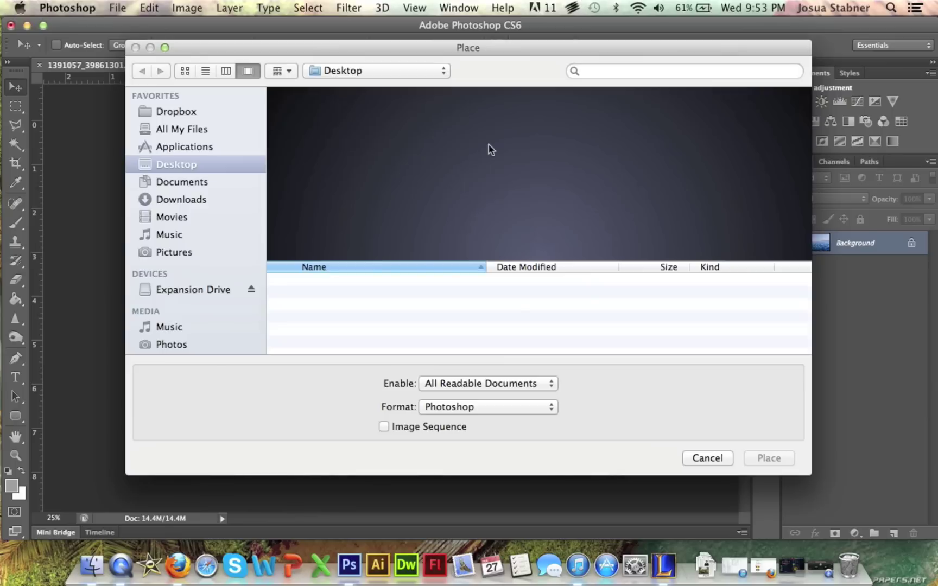
{"action": "left_click", "coordinate": [338, 310]}
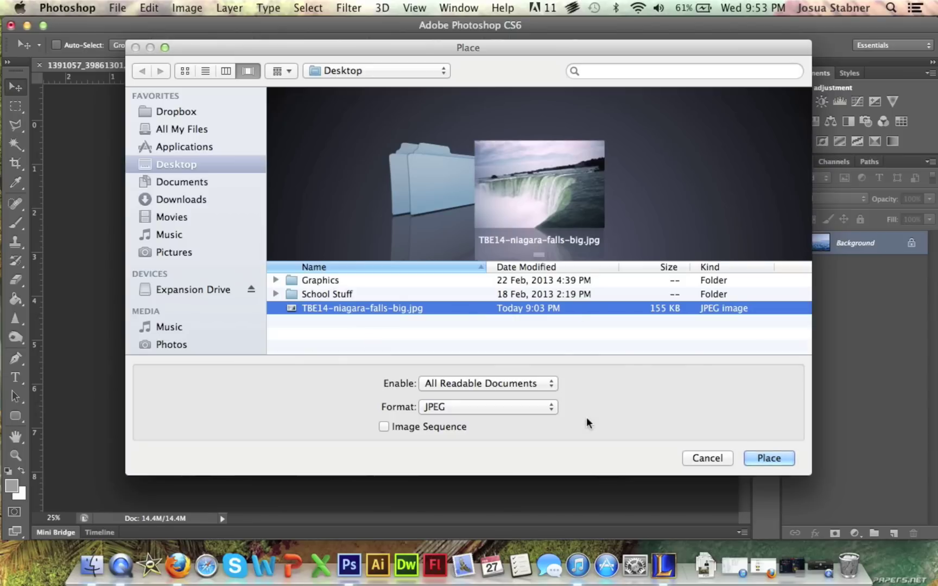
{"action": "left_click", "coordinate": [763, 459]}
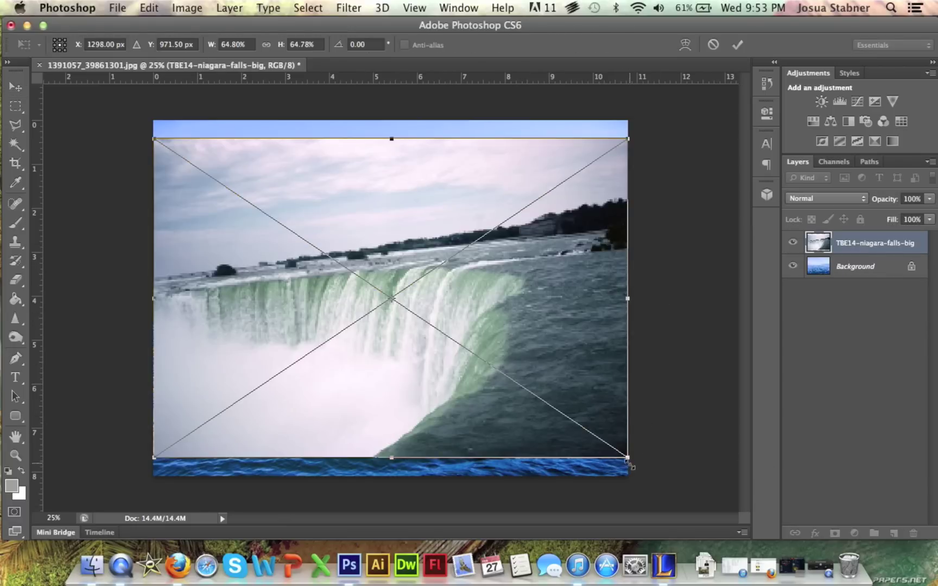
Scale the falls layer to about 11.6%, rotate it 8.4°, and move it onto the water near the horizon.
{"action": "left_click_drag", "start_coordinate": [628, 459], "coordinate": [442, 320]}
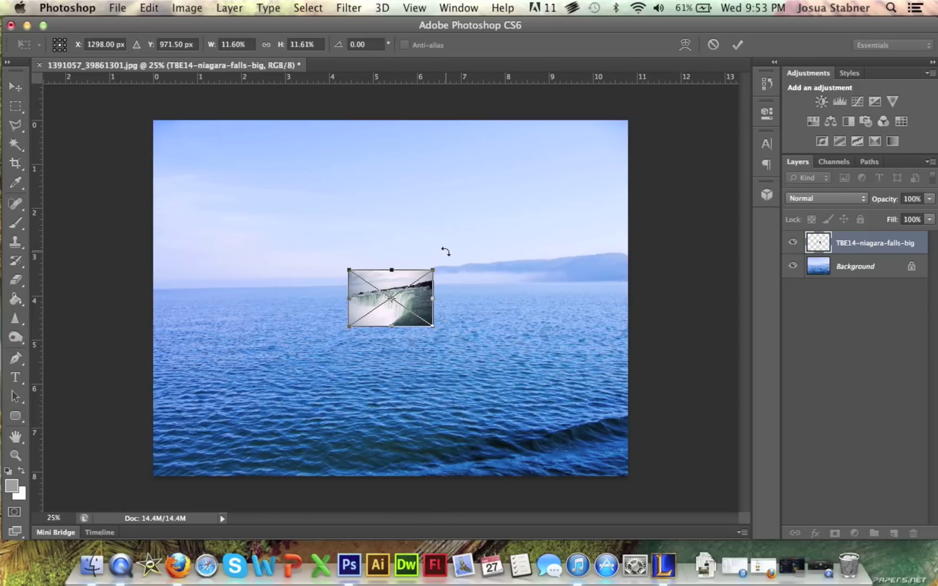
{"action": "left_click_drag", "start_coordinate": [444, 252], "coordinate": [449, 260]}
{"action": "key", "text": "Return"}
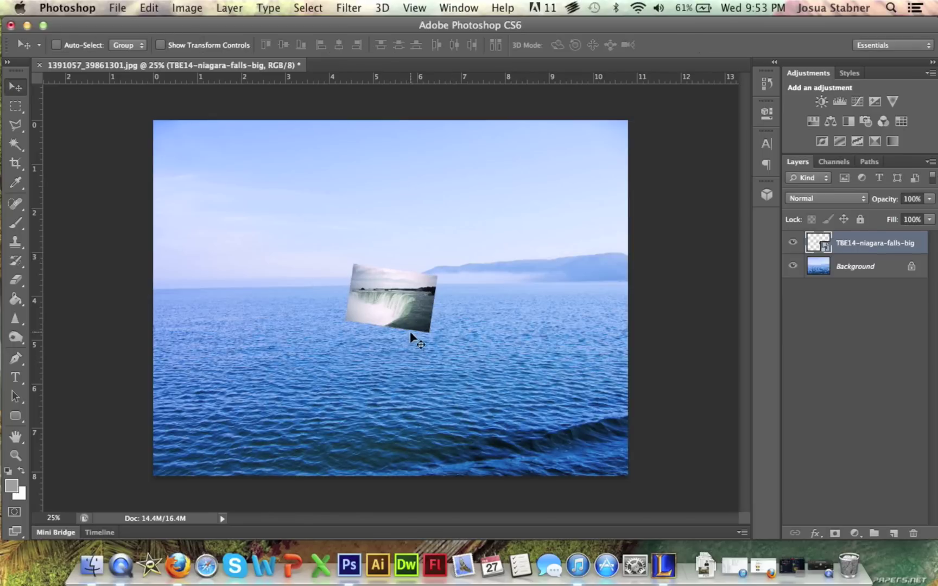
{"action": "left_click_drag", "start_coordinate": [415, 317], "coordinate": [430, 333]}
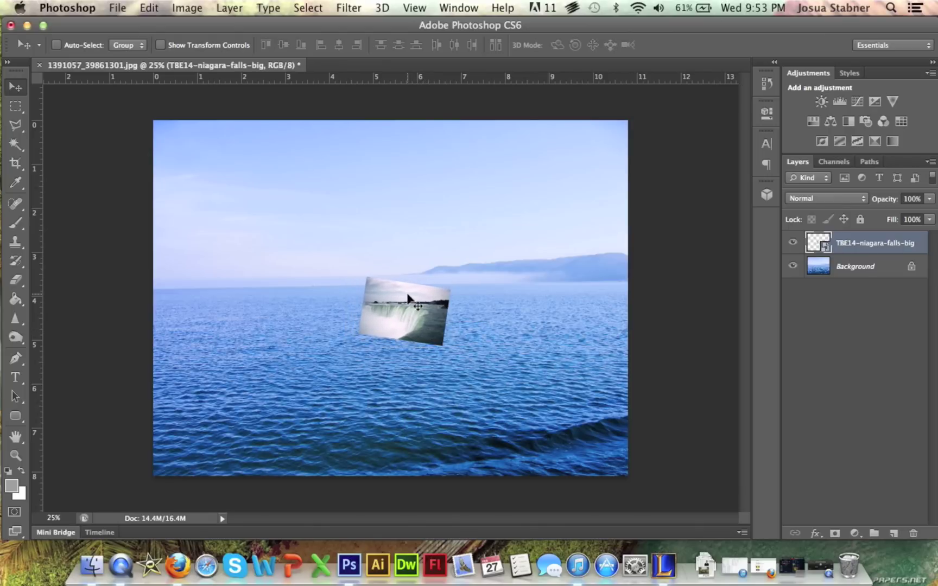
{"action": "key", "text": "super+equal"}
{"action": "key", "text": "super+equal"}
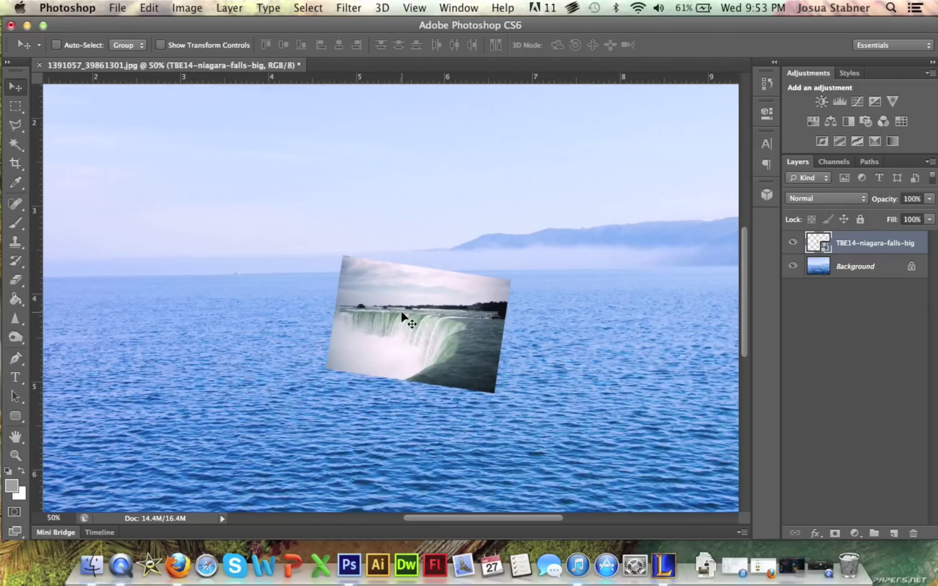
Rasterize the falls layer and erase its hard edges with a soft round Eraser brush.
{"action": "left_click", "coordinate": [23, 279]}
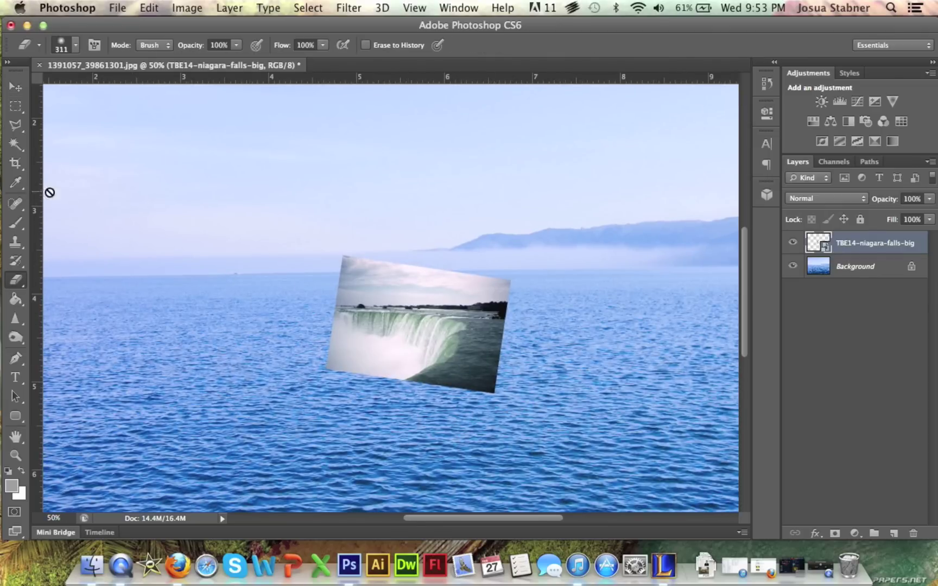
{"action": "left_click", "coordinate": [75, 45]}
{"action": "left_click", "coordinate": [133, 163]}
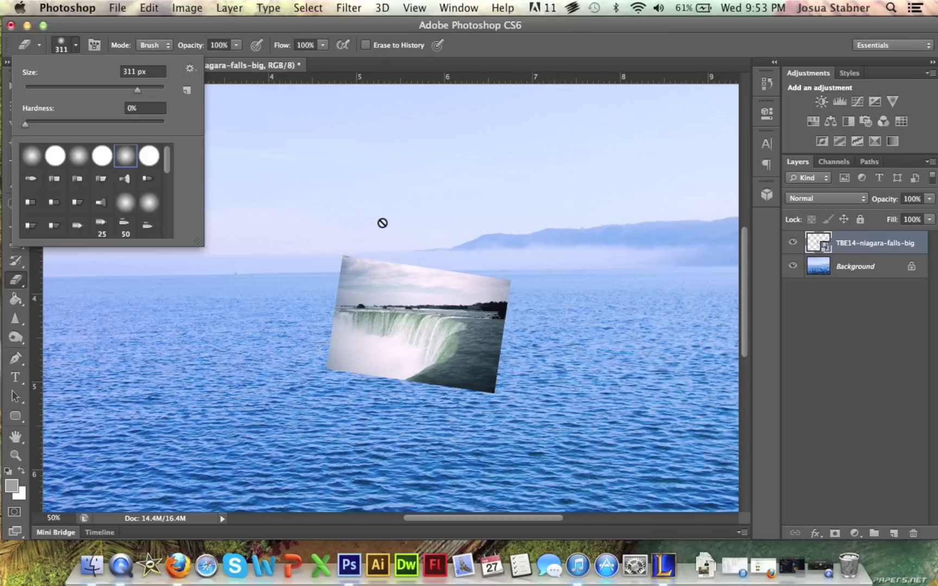
{"action": "left_click", "coordinate": [455, 282]}
{"action": "left_click", "coordinate": [455, 284]}
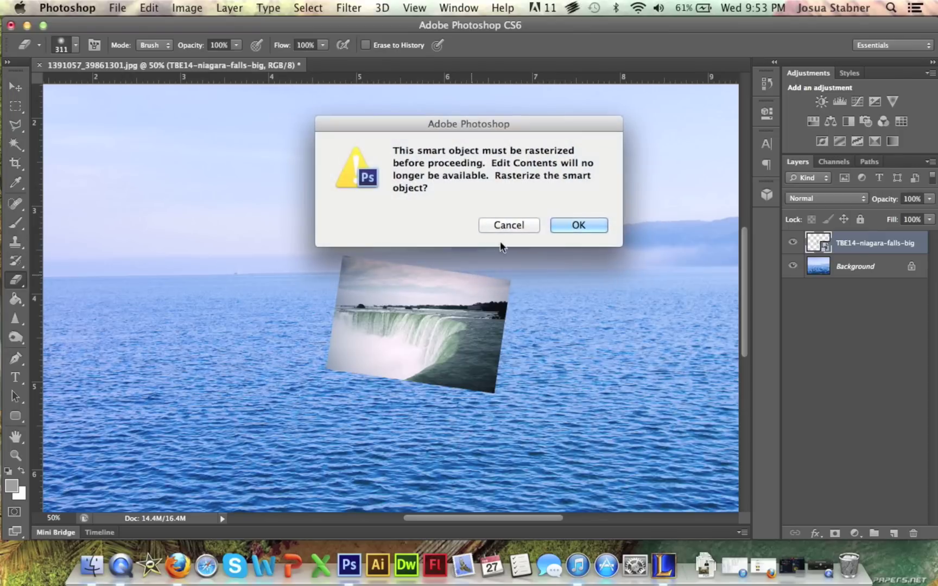
{"action": "left_click", "coordinate": [576, 226]}
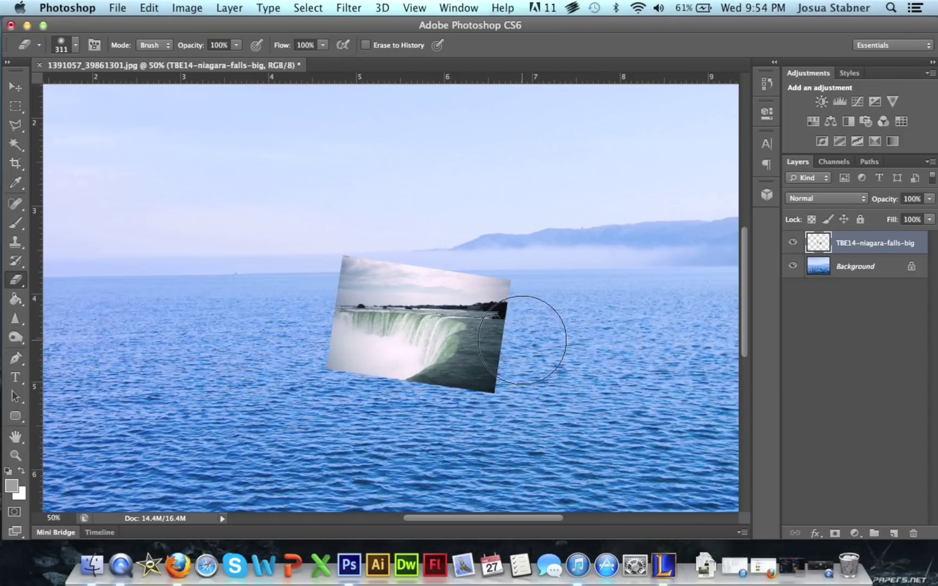
{"action": "mouse_move", "coordinate": [532, 323]}
{"action": "left_mouse_down"}
{"action": "mouse_move", "coordinate": [518, 248]}
{"action": "mouse_move", "coordinate": [560, 325]}
{"action": "mouse_move", "coordinate": [540, 306]}
{"action": "mouse_move", "coordinate": [505, 413]}
{"action": "mouse_move", "coordinate": [543, 344]}
{"action": "mouse_move", "coordinate": [510, 400]}
{"action": "mouse_move", "coordinate": [481, 415]}
{"action": "mouse_move", "coordinate": [523, 382]}
{"action": "mouse_move", "coordinate": [458, 422]}
{"action": "mouse_move", "coordinate": [531, 329]}
{"action": "mouse_move", "coordinate": [538, 295]}
{"action": "mouse_move", "coordinate": [513, 349]}
{"action": "mouse_move", "coordinate": [518, 320]}
{"action": "mouse_move", "coordinate": [475, 261]}
{"action": "mouse_move", "coordinate": [495, 288]}
{"action": "mouse_move", "coordinate": [452, 259]}
{"action": "mouse_move", "coordinate": [475, 273]}
{"action": "mouse_move", "coordinate": [423, 261]}
{"action": "mouse_move", "coordinate": [452, 257]}
{"action": "mouse_move", "coordinate": [389, 255]}
{"action": "mouse_move", "coordinate": [306, 271]}
{"action": "mouse_move", "coordinate": [382, 249]}
{"action": "mouse_move", "coordinate": [330, 266]}
{"action": "mouse_move", "coordinate": [385, 261]}
{"action": "mouse_move", "coordinate": [395, 265]}
{"action": "mouse_move", "coordinate": [378, 265]}
{"action": "mouse_move", "coordinate": [503, 286]}
{"action": "mouse_move", "coordinate": [320, 214]}
{"action": "mouse_move", "coordinate": [293, 312]}
{"action": "mouse_move", "coordinate": [306, 386]}
{"action": "mouse_move", "coordinate": [344, 426]}
{"action": "mouse_move", "coordinate": [393, 435]}
{"action": "mouse_move", "coordinate": [407, 418]}
{"action": "mouse_move", "coordinate": [434, 424]}
{"action": "mouse_move", "coordinate": [394, 424]}
{"action": "left_mouse_up"}
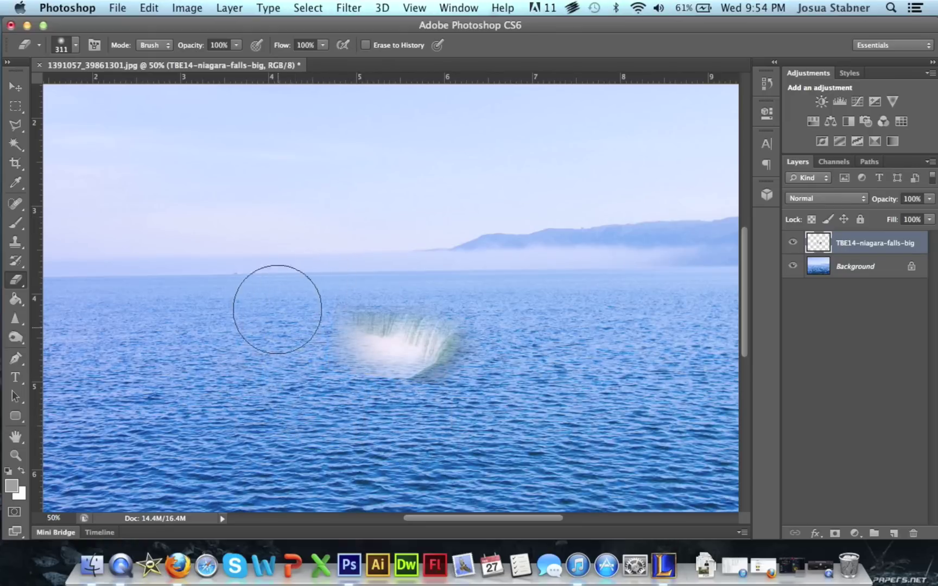
{"action": "left_click", "coordinate": [16, 87]}
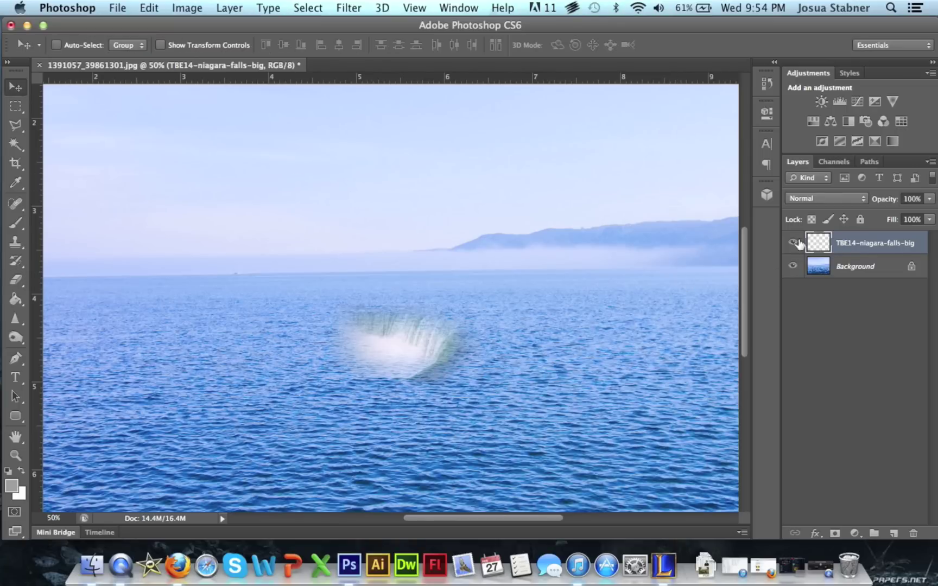
Duplicate the falls layer and flip the copy horizontally by setting width to -100%.
{"action": "key", "text": "super+j"}
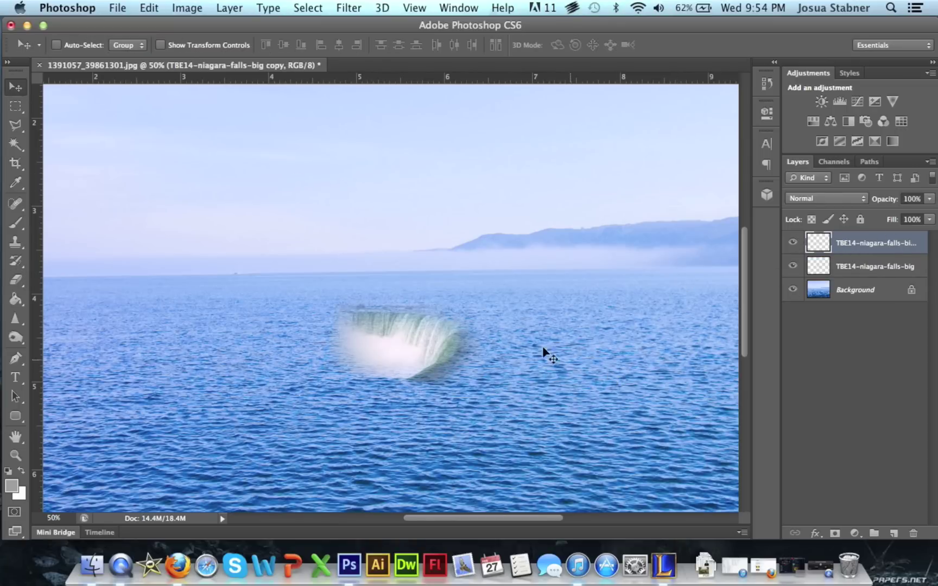
{"action": "key", "text": "super+t"}
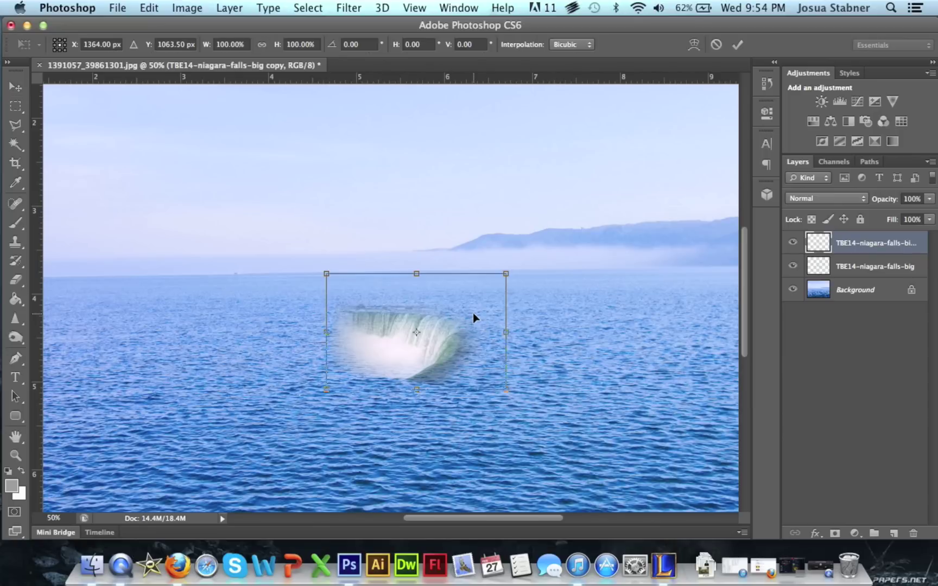
{"action": "left_click", "coordinate": [216, 44]}
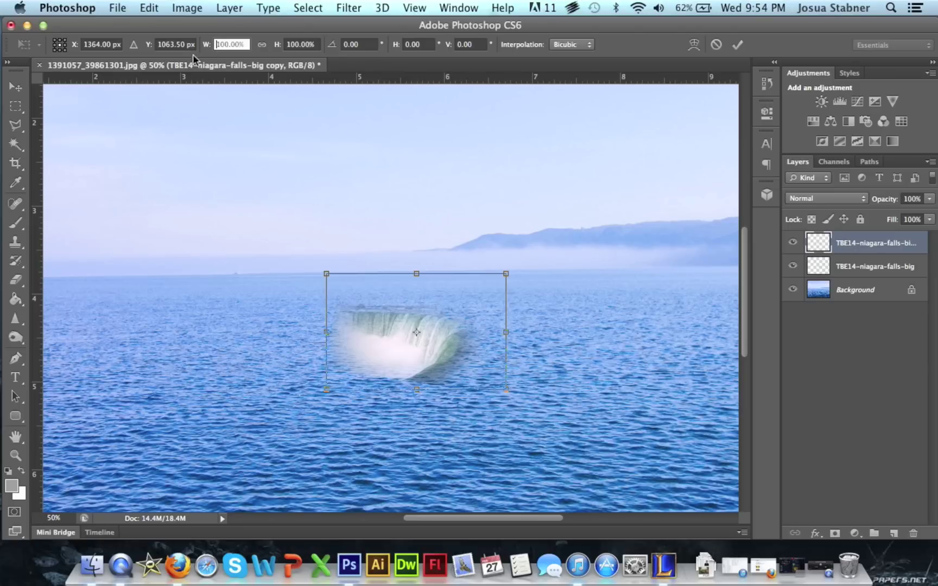
{"action": "type", "text": "-"}
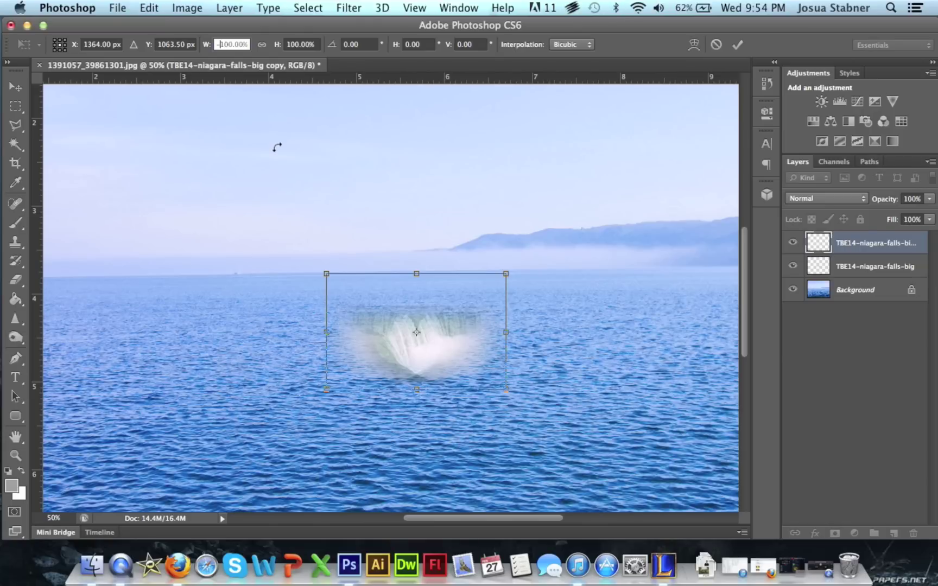
{"action": "key", "text": "Return"}
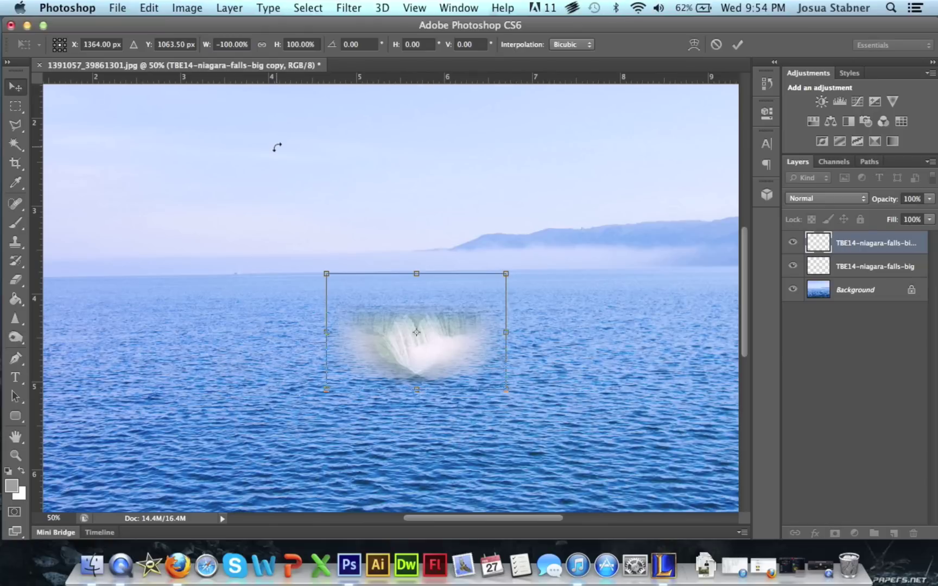
{"action": "key", "text": "Return"}
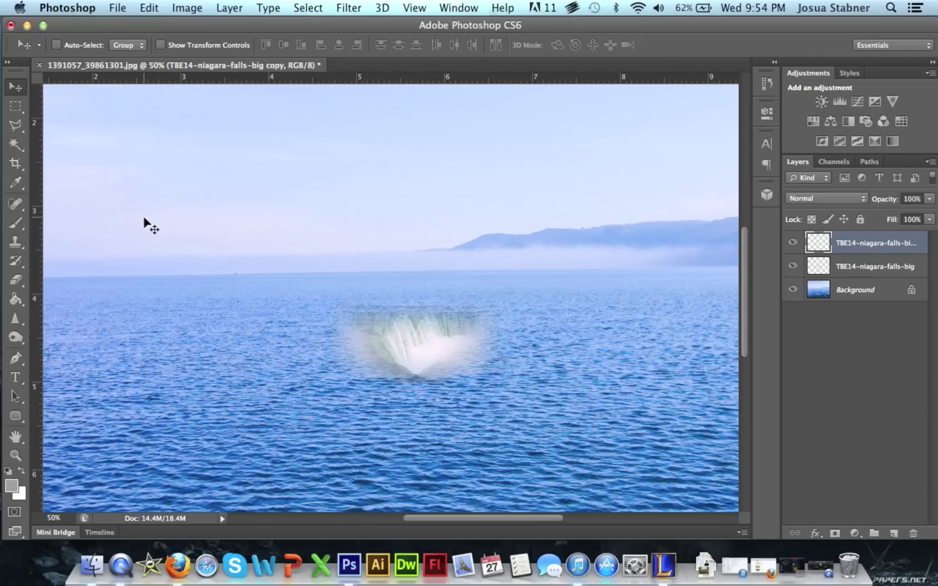
Nudge the mirrored copy left with the arrow keys until it meets the original half.
{"action": "key", "text": "Left"}
{"action": "key", "text": "Left"}
{"action": "key", "text": "Left"}
{"action": "key", "text": "Left"}
{"action": "key", "text": "Left"}
{"action": "key", "text": "Left"}
{"action": "key", "text": "Left"}
{"action": "key", "text": "Left"}
{"action": "key", "text": "Left"}
{"action": "key", "text": "Left"}
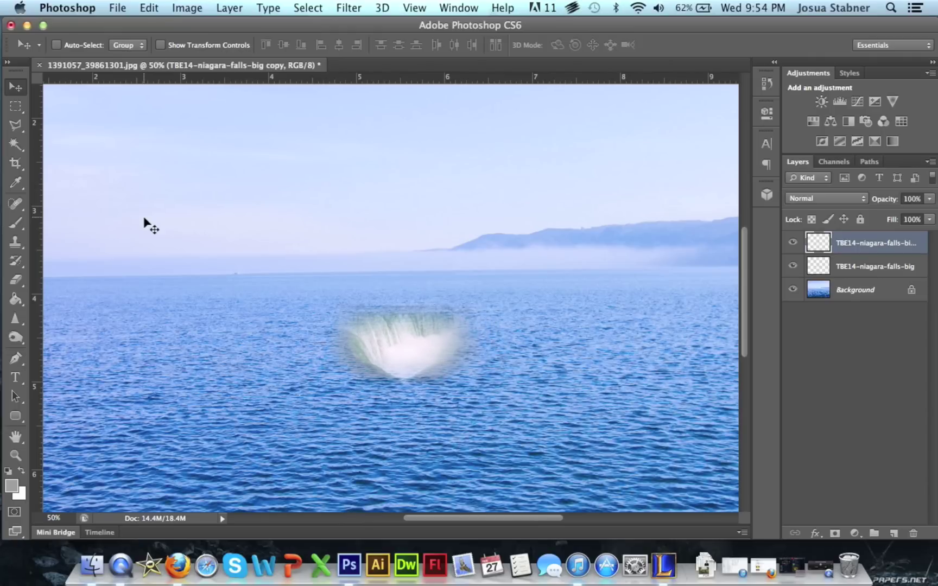
{"action": "key", "text": "Left"}
{"action": "key", "text": "Left"}
{"action": "key", "text": "Left"}
{"action": "key", "text": "Left"}
{"action": "key", "text": "Left"}
{"action": "key", "text": "Left"}
{"action": "key", "text": "Left"}
{"action": "key", "text": "Left"}
{"action": "key", "text": "Left"}
{"action": "key", "text": "Left"}
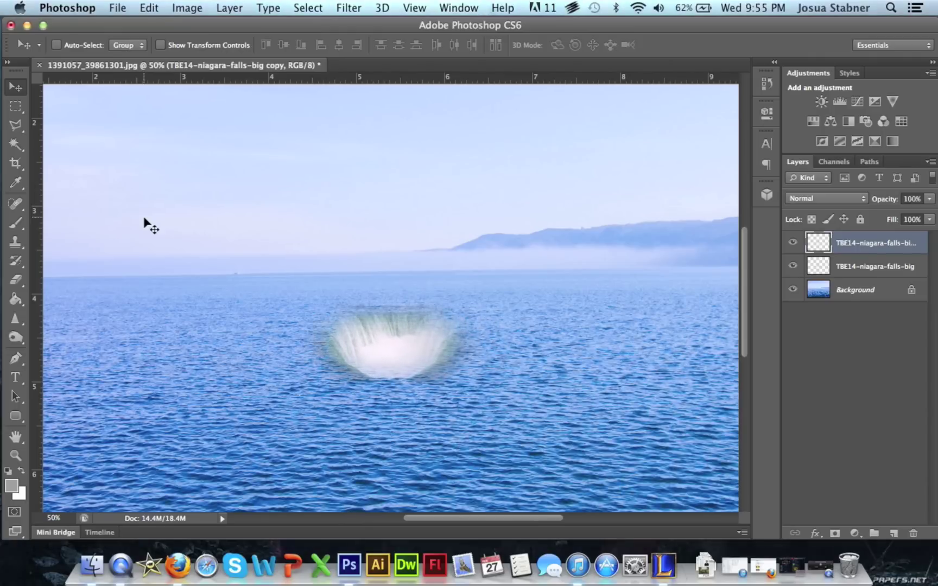
{"action": "key", "text": "Left"}
{"action": "key", "text": "Left"}
{"action": "key", "text": "Left"}
{"action": "key", "text": "Left"}
{"action": "key", "text": "Left"}
{"action": "key", "text": "Left"}
{"action": "key", "text": "Left"}
{"action": "key", "text": "Left"}
{"action": "key", "text": "Left"}
{"action": "key", "text": "Left"}
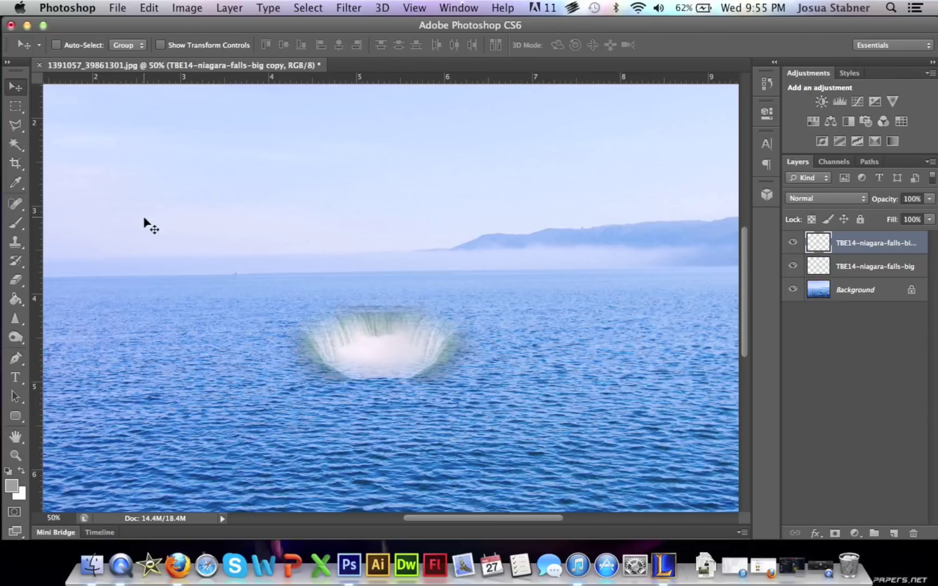
{"action": "key", "text": "Left"}
{"action": "key", "text": "Left"}
{"action": "key", "text": "Left"}
{"action": "key", "text": "Left"}
{"action": "key", "text": "Left"}
{"action": "key", "text": "Left"}
{"action": "key", "text": "Left"}
{"action": "key", "text": "Left"}
{"action": "key", "text": "Left"}
{"action": "key", "text": "Left"}
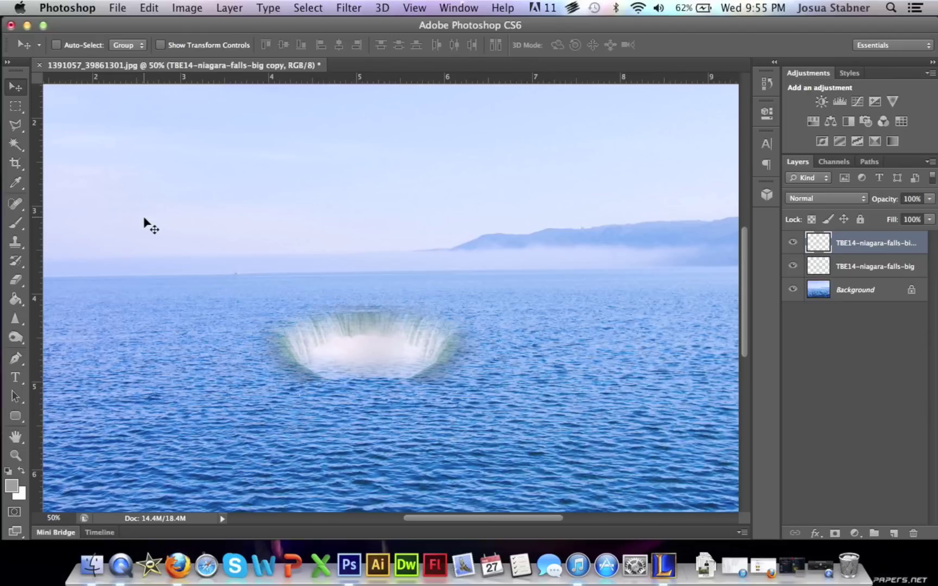
{"action": "key", "text": "Left"}
{"action": "key", "text": "Left"}
{"action": "key", "text": "Left"}
{"action": "key", "text": "Left"}
{"action": "key", "text": "Left"}
{"action": "key", "text": "Left"}
{"action": "key", "text": "Left"}
{"action": "key", "text": "Left"}
{"action": "key", "text": "Left"}
{"action": "key", "text": "Left"}
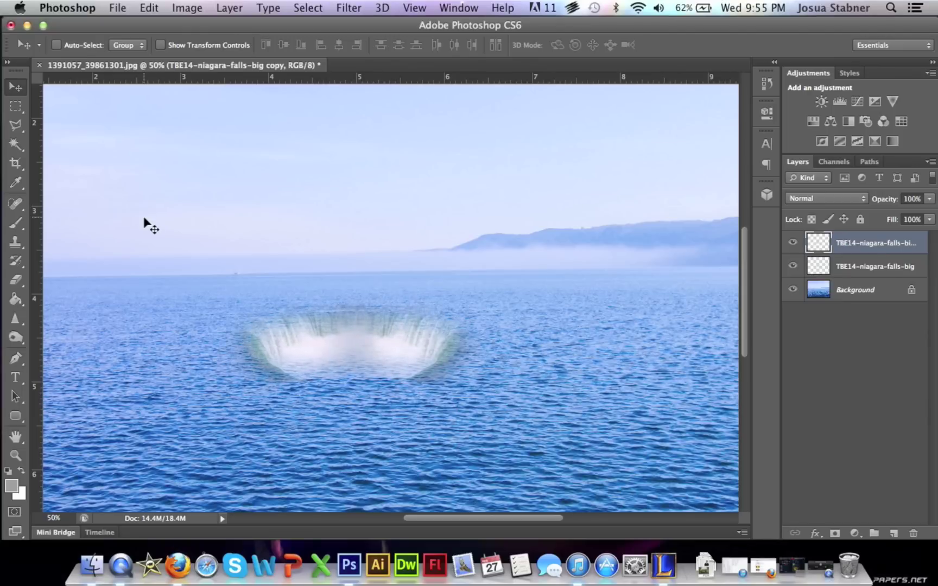
{"action": "key", "text": "Left"}
{"action": "key", "text": "Left"}
{"action": "key", "text": "Left"}
{"action": "key", "text": "Left"}
{"action": "key", "text": "Left"}
{"action": "key", "text": "Left"}
{"action": "key", "text": "Left"}
{"action": "key", "text": "Left"}
{"action": "key", "text": "Left"}
{"action": "key", "text": "Left"}
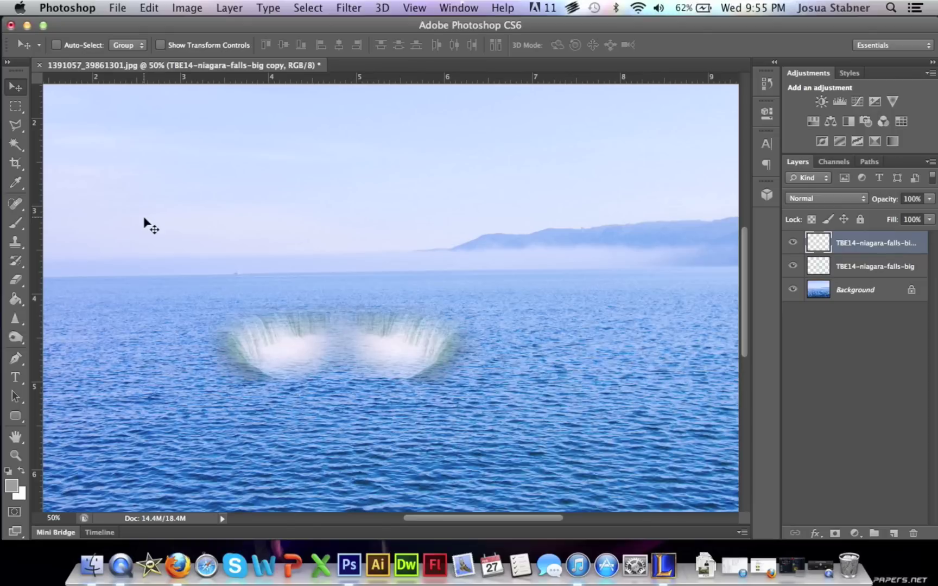
{"action": "key", "text": "Left"}
{"action": "key", "text": "Left"}
{"action": "key", "text": "Right"}
{"action": "key", "text": "Right"}
{"action": "key", "text": "Right"}
{"action": "key", "text": "Right"}
{"action": "key", "text": "Right"}
{"action": "key", "text": "Right"}
{"action": "key", "text": "Right"}
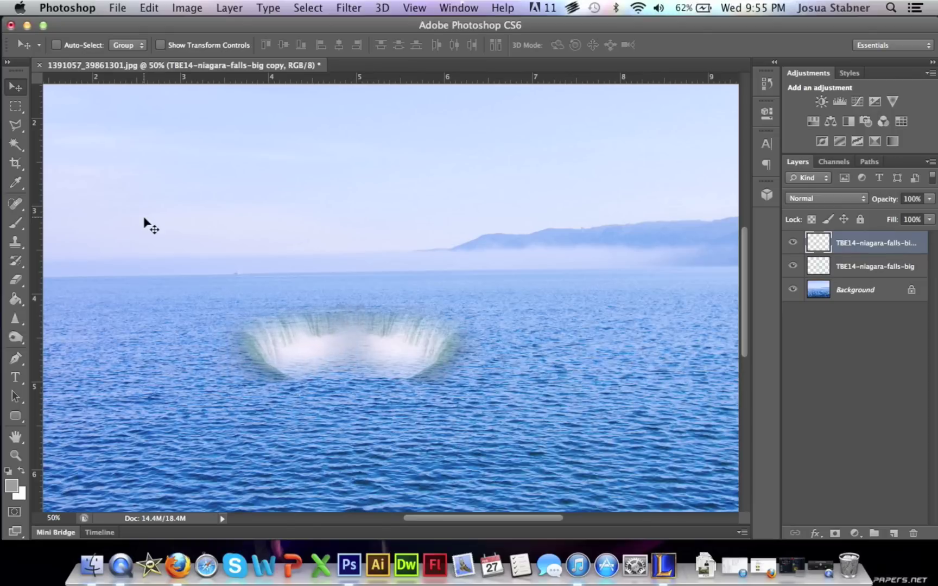
{"action": "key", "text": "Right"}
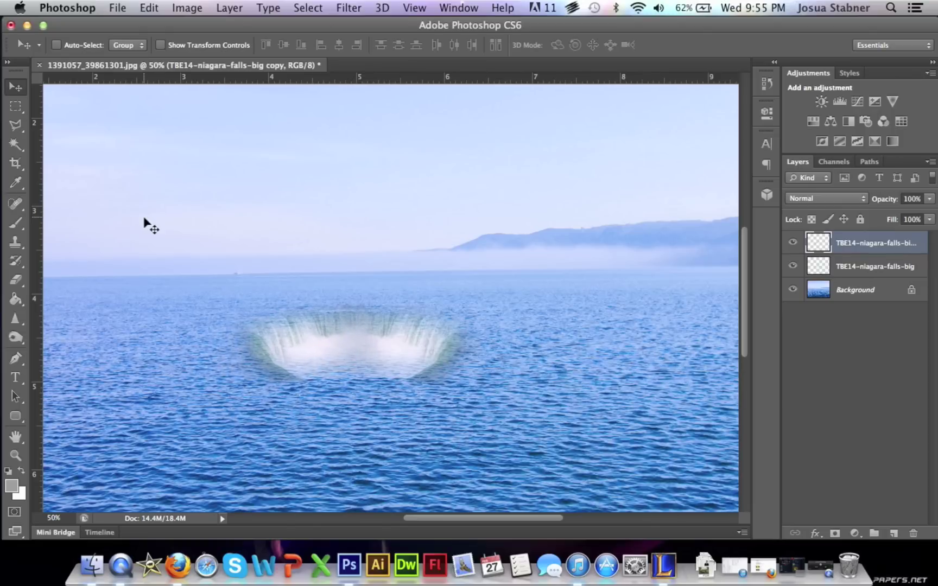
{"action": "key", "text": "super+minus"}
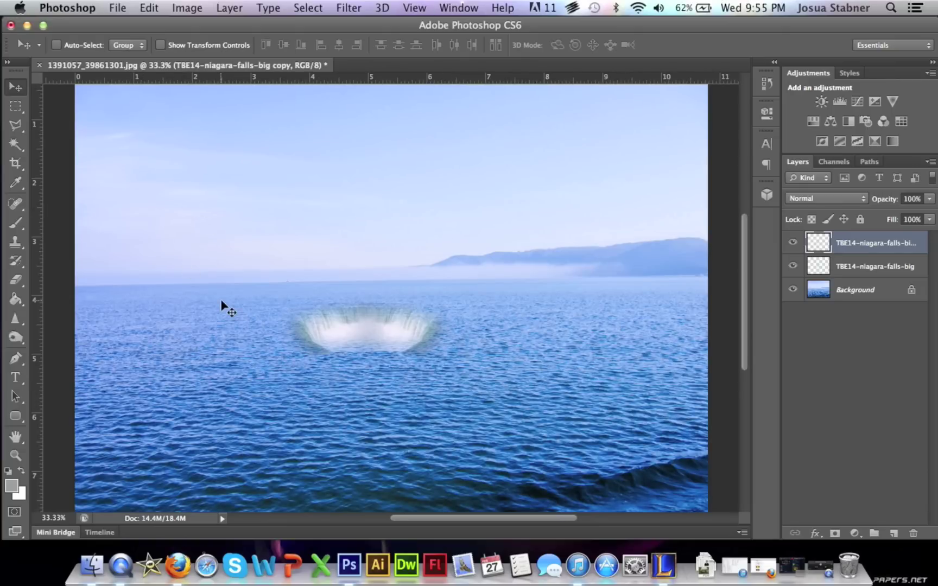
Merge both waterfall layers with Merge Layers, undoing an accidental move afterward.
{"action": "left_click", "coordinate": [880, 266]}
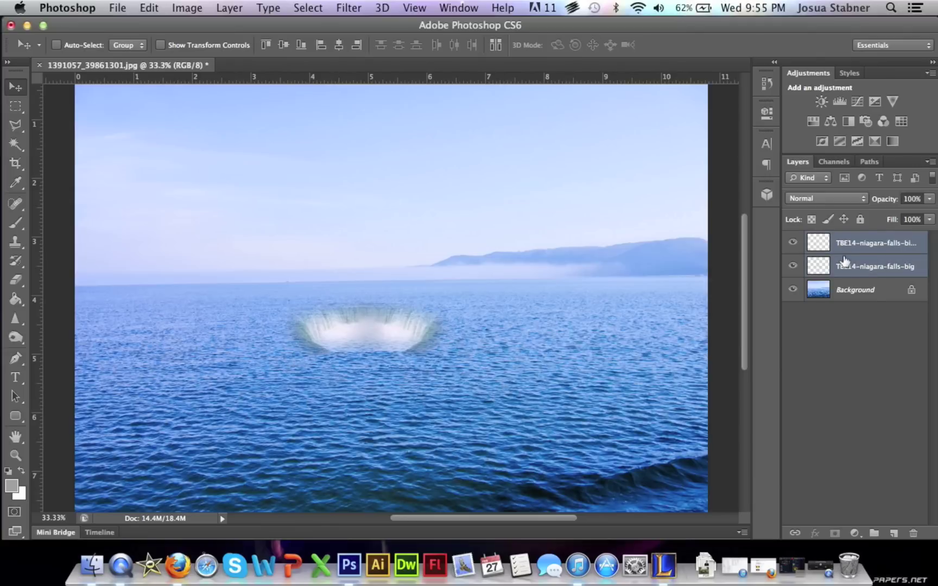
{"action": "left_click", "coordinate": [866, 249]}
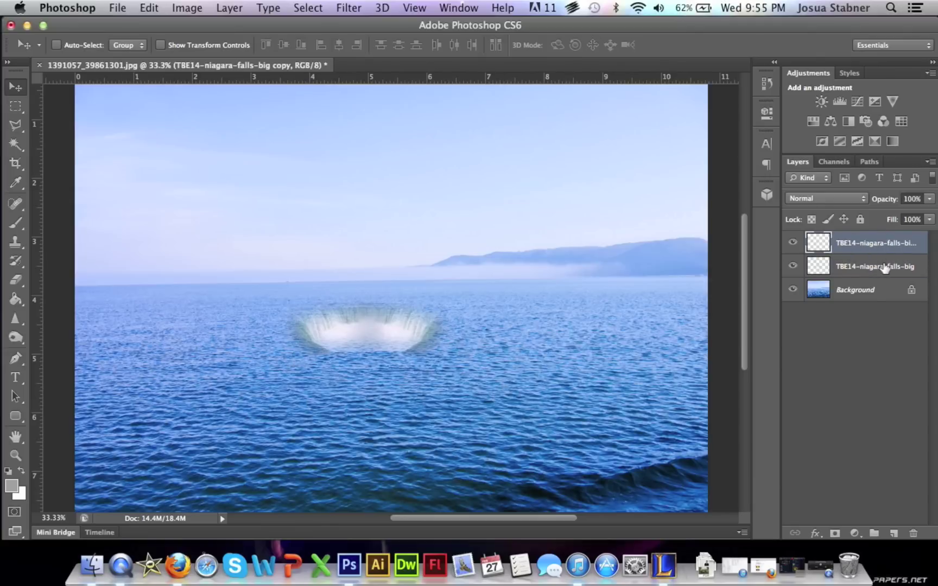
{"action": "left_click", "coordinate": [883, 266], "text": "shift"}
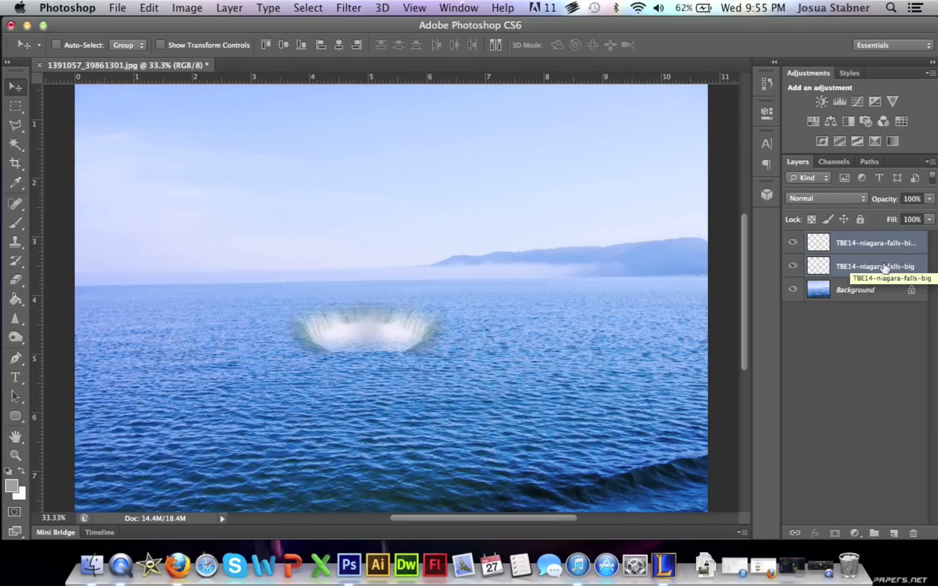
{"action": "right_click", "coordinate": [884, 267]}
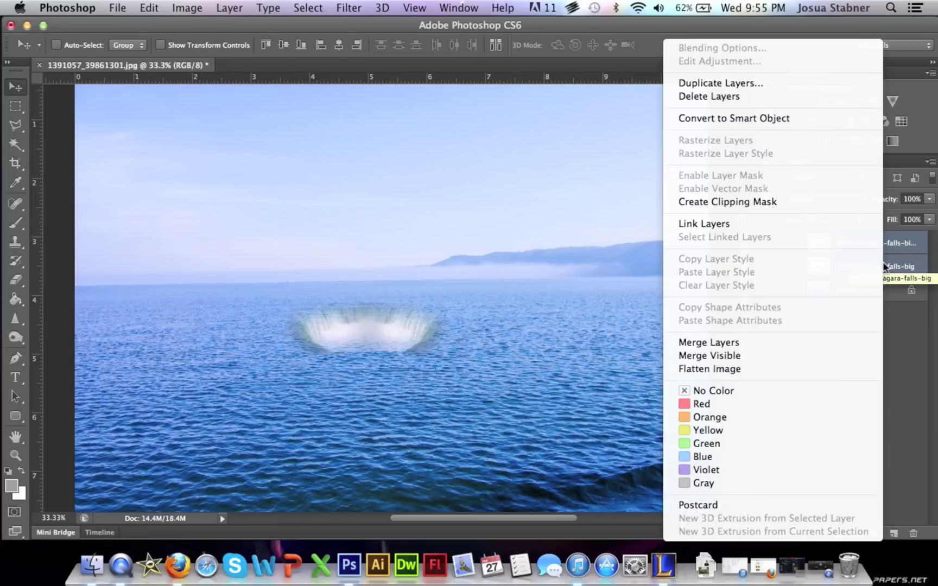
{"action": "left_click", "coordinate": [741, 343]}
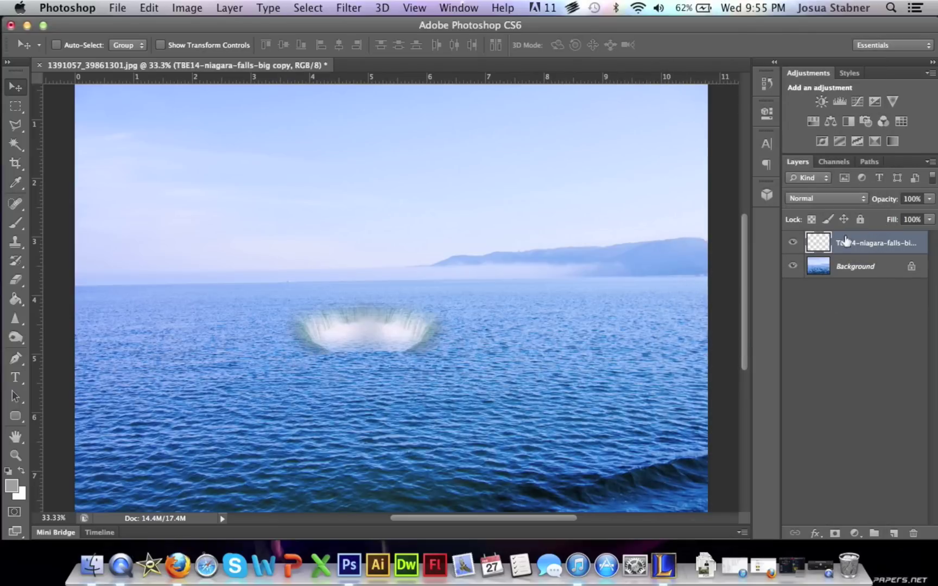
{"action": "mouse_move", "coordinate": [397, 328]}
{"action": "left_mouse_down"}
{"action": "mouse_move", "coordinate": [467, 330]}
{"action": "mouse_move", "coordinate": [383, 335]}
{"action": "left_mouse_up"}
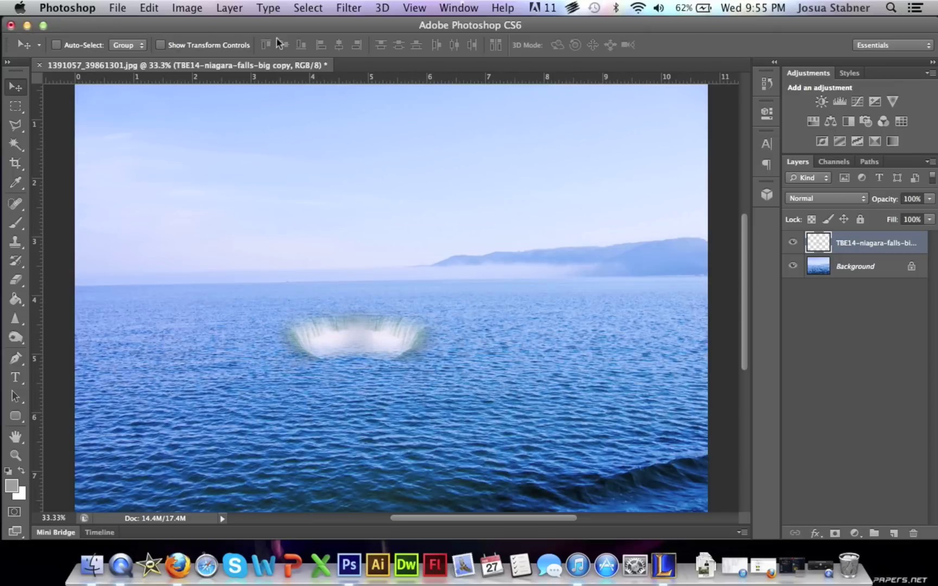
{"action": "key", "text": "super+z"}
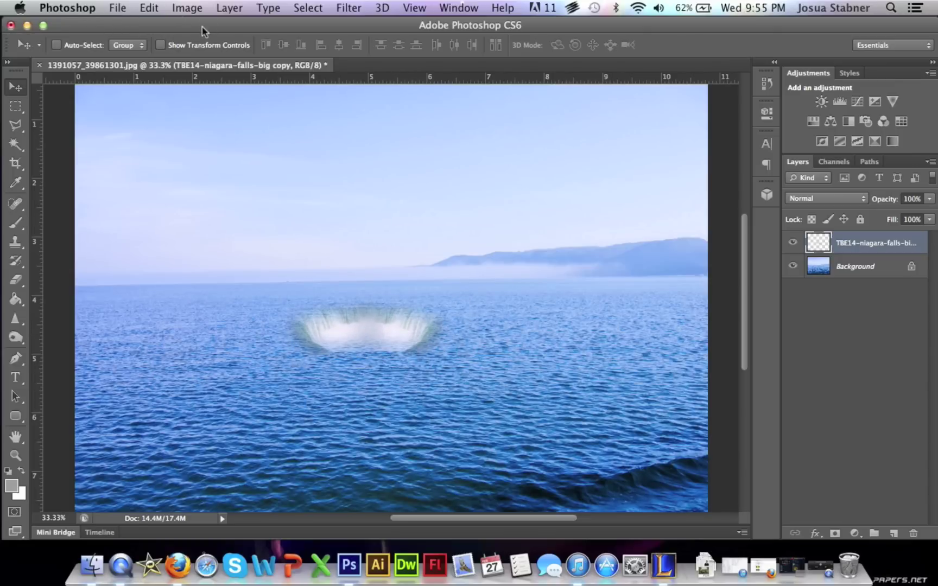
Colorize the waterfall via Hue/Saturation at hue 203, saturation 55, lightness +21.
{"action": "left_click", "coordinate": [190, 10]}
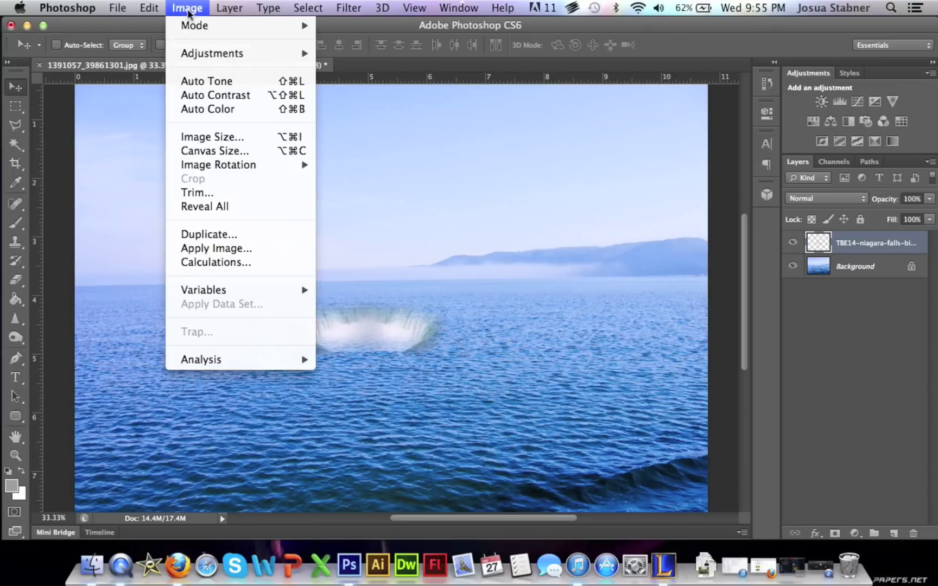
{"action": "mouse_move", "coordinate": [255, 54]}
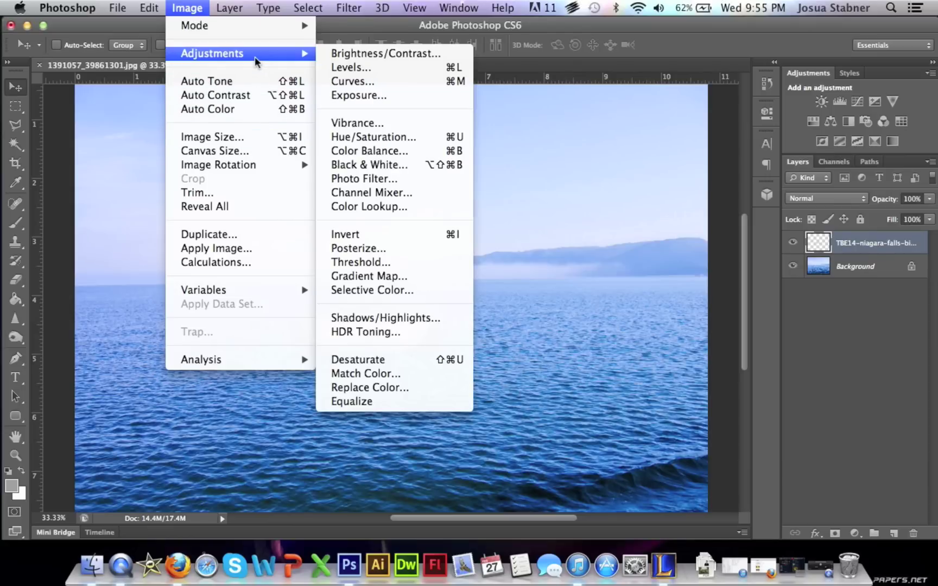
{"action": "left_click", "coordinate": [403, 136]}
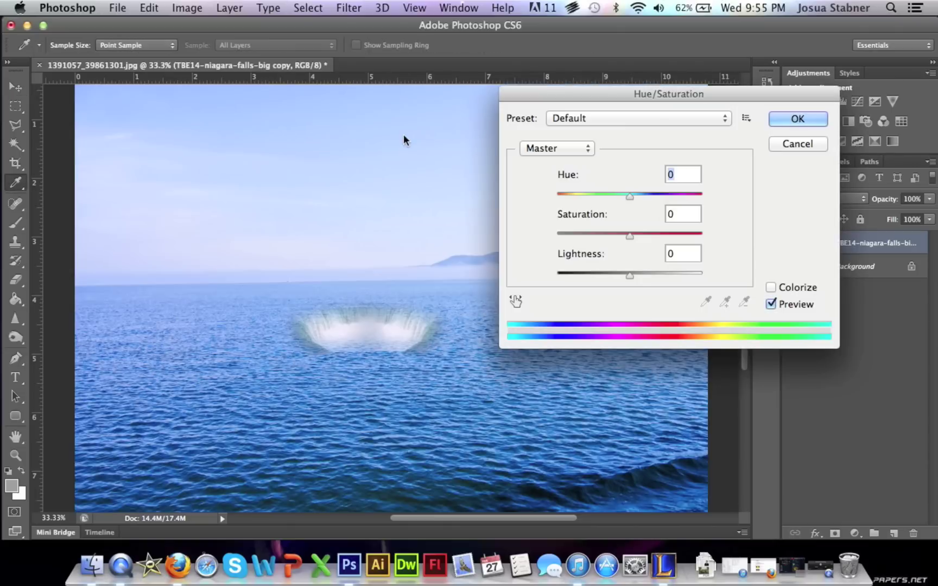
{"action": "left_click", "coordinate": [770, 287]}
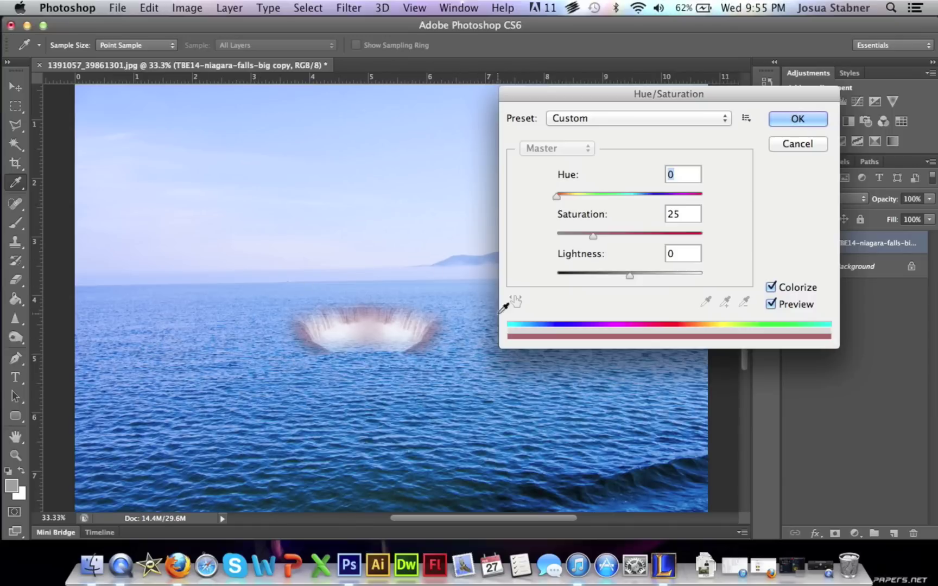
{"action": "left_click", "coordinate": [638, 195]}
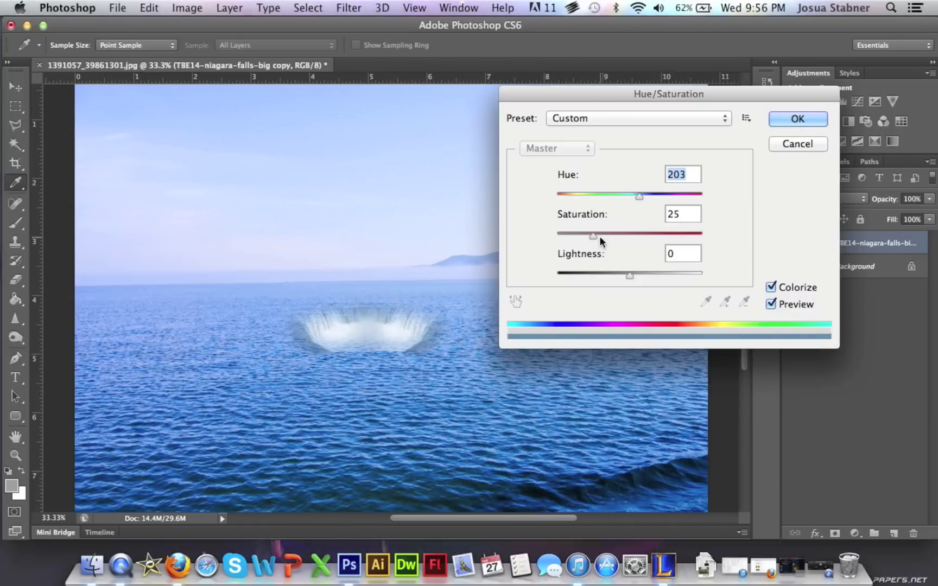
{"action": "mouse_move", "coordinate": [600, 235]}
{"action": "left_mouse_down"}
{"action": "mouse_move", "coordinate": [626, 236]}
{"action": "mouse_move", "coordinate": [618, 235]}
{"action": "left_mouse_up"}
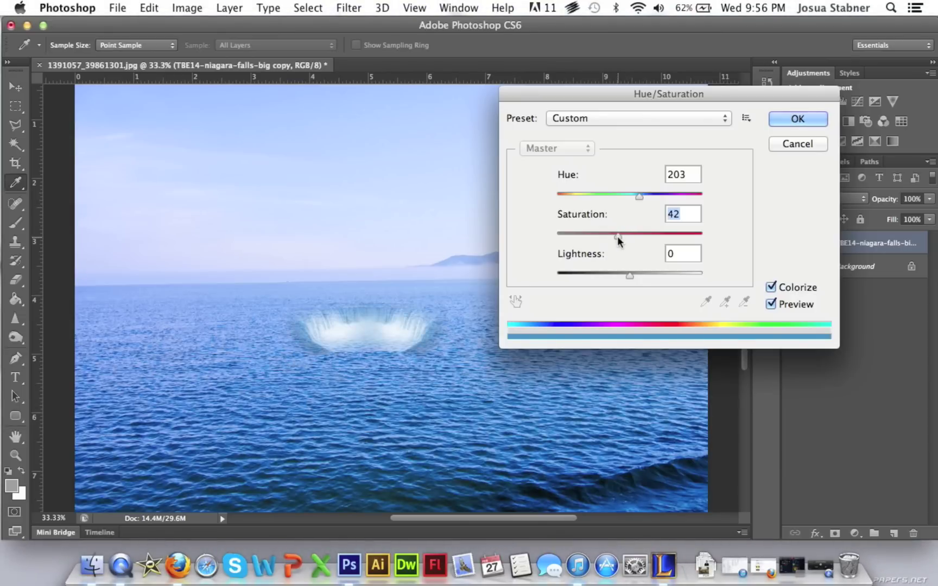
{"action": "left_click", "coordinate": [628, 275]}
{"action": "left_click_drag", "start_coordinate": [628, 274], "coordinate": [647, 272]}
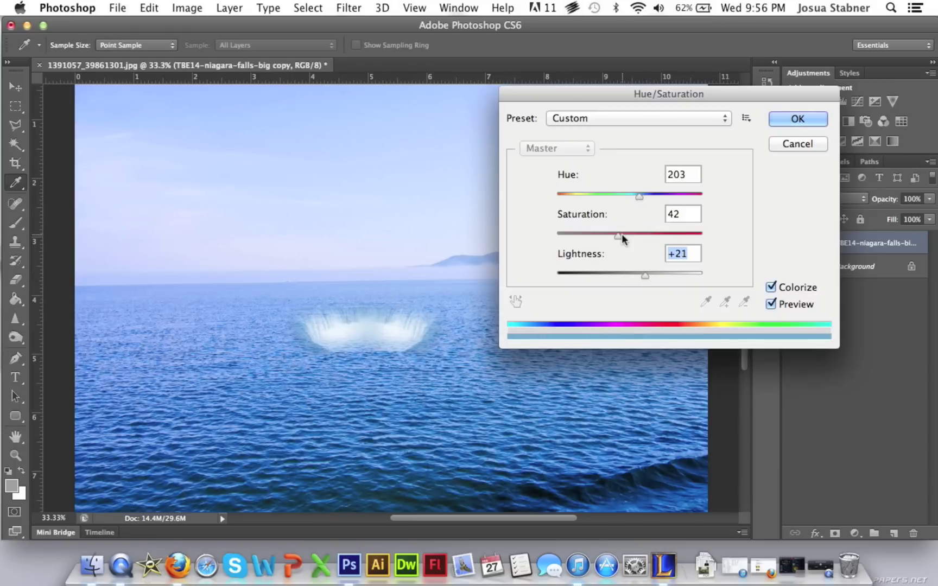
{"action": "left_click_drag", "start_coordinate": [620, 235], "coordinate": [637, 240]}
Commit the blue tint, then duplicate the falls layer and merge both copies into one.
{"action": "left_click", "coordinate": [807, 121]}
{"action": "key", "text": "v"}
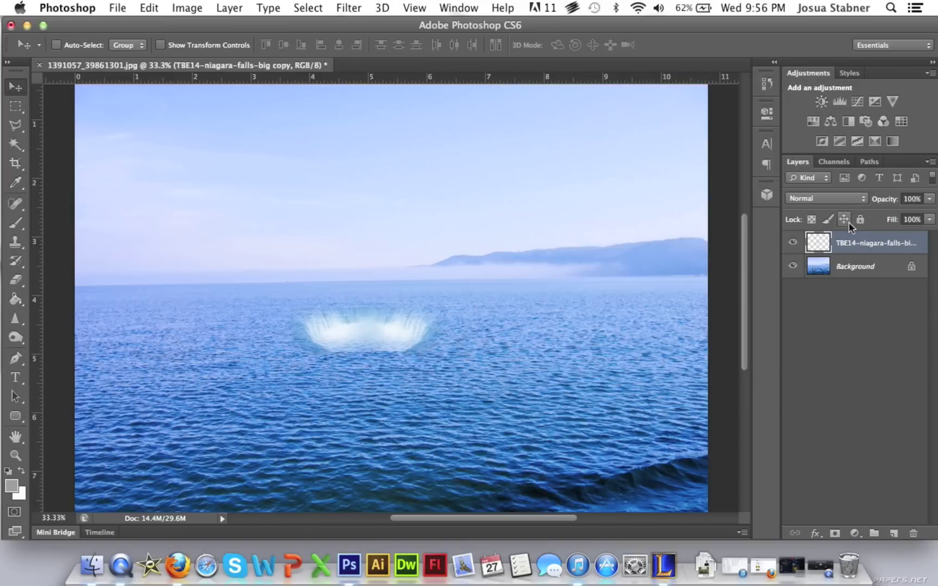
{"action": "key", "text": "super+j"}
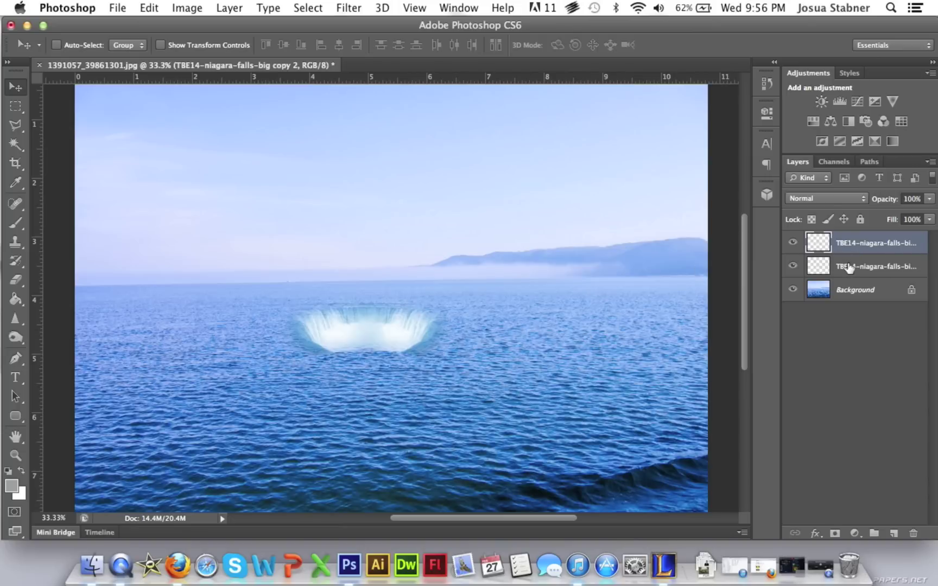
{"action": "left_click", "coordinate": [848, 267], "text": "shift"}
{"action": "right_click", "coordinate": [841, 265]}
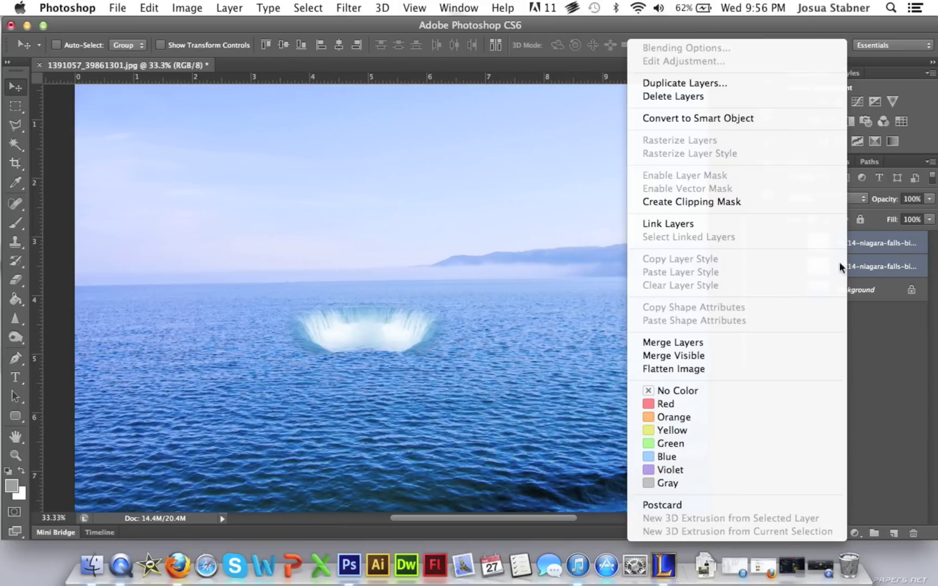
{"action": "left_click", "coordinate": [716, 343]}
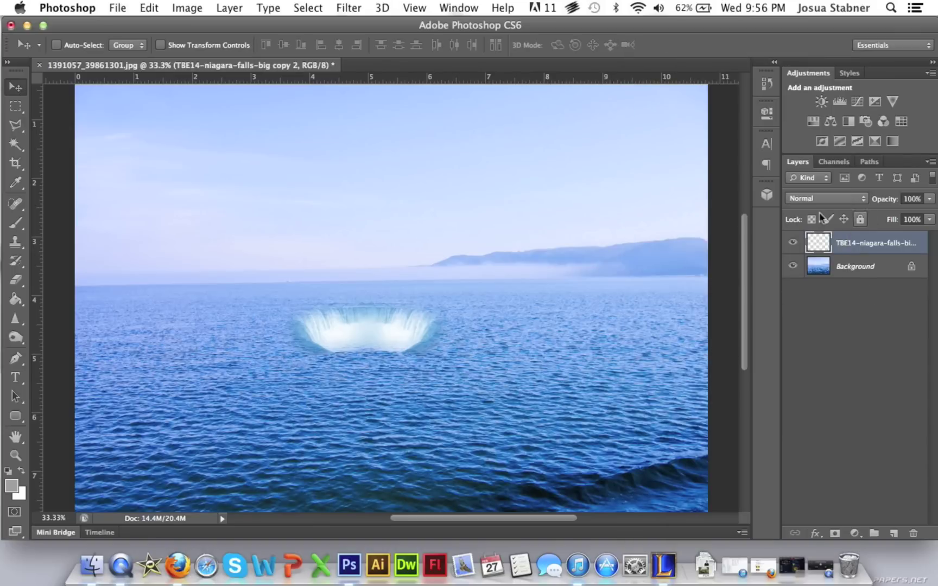
Open Hue/Saturation on the merged ring with Colorize on, trying hue 196 and saturation 60.
{"action": "left_click", "coordinate": [185, 9]}
{"action": "mouse_move", "coordinate": [212, 54]}
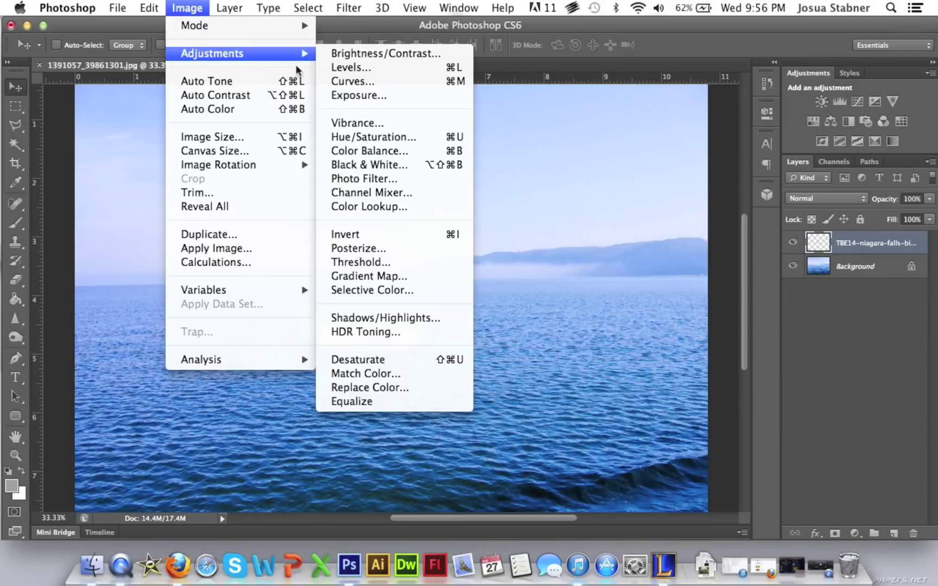
{"action": "left_click", "coordinate": [375, 136]}
{"action": "left_click", "coordinate": [771, 287]}
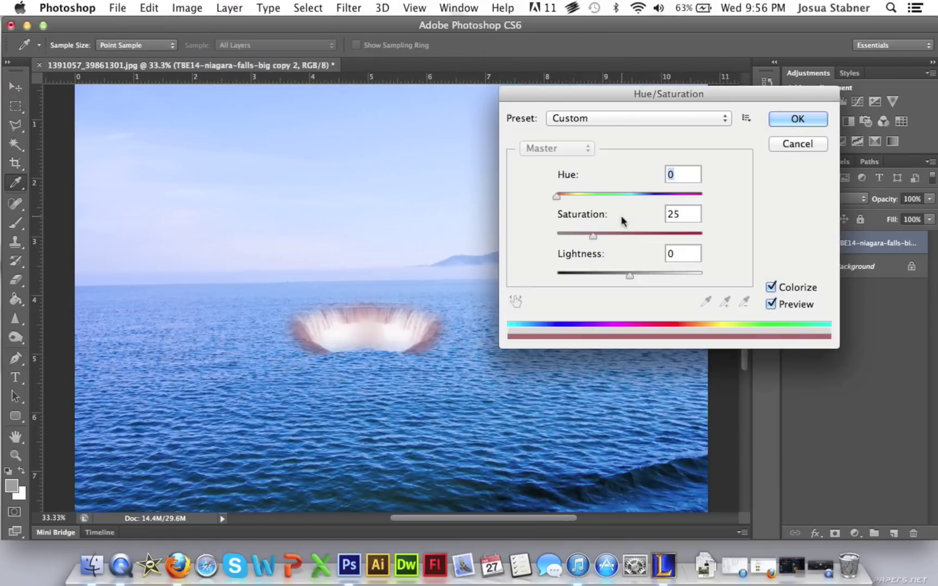
{"action": "left_click", "coordinate": [633, 196]}
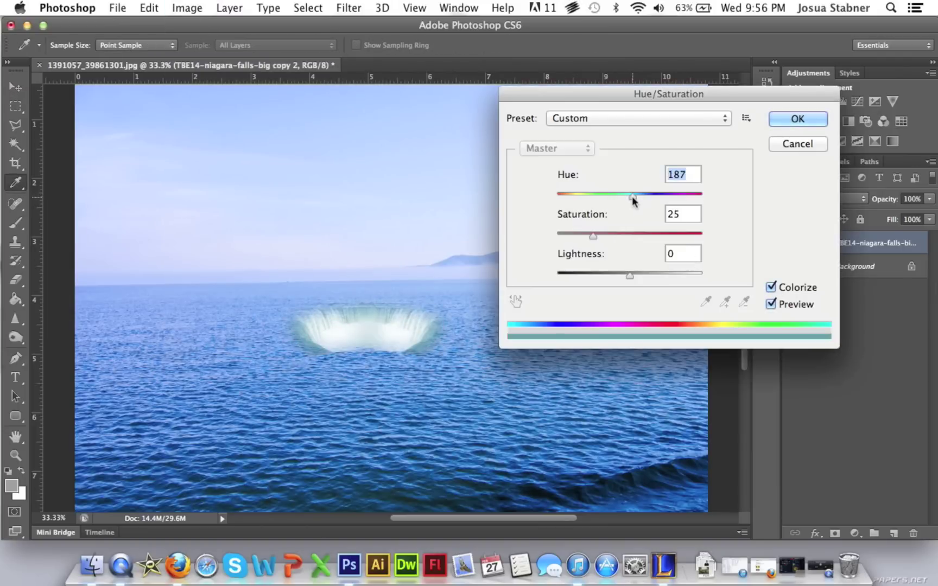
{"action": "left_click_drag", "start_coordinate": [632, 199], "coordinate": [638, 196]}
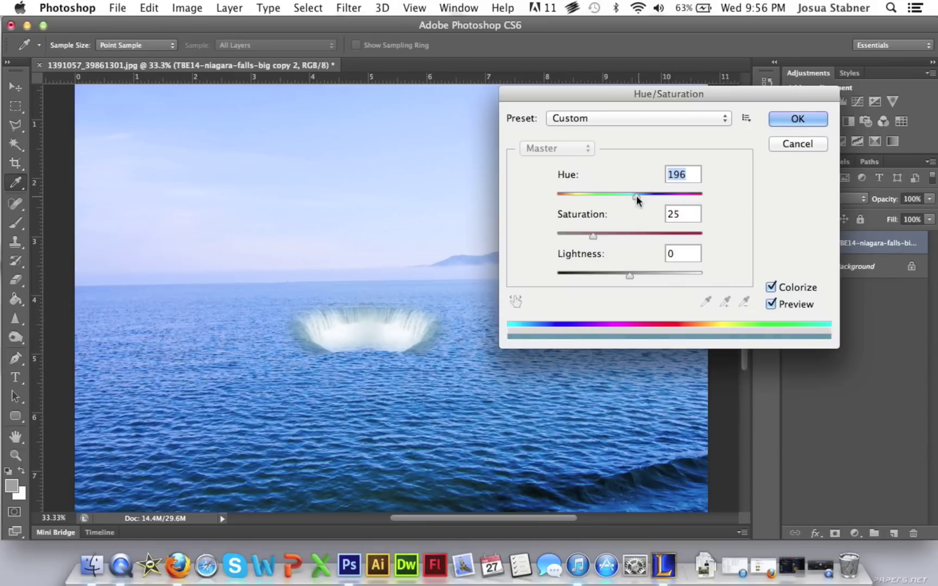
{"action": "left_click", "coordinate": [624, 237]}
{"action": "left_click_drag", "start_coordinate": [624, 237], "coordinate": [633, 275]}
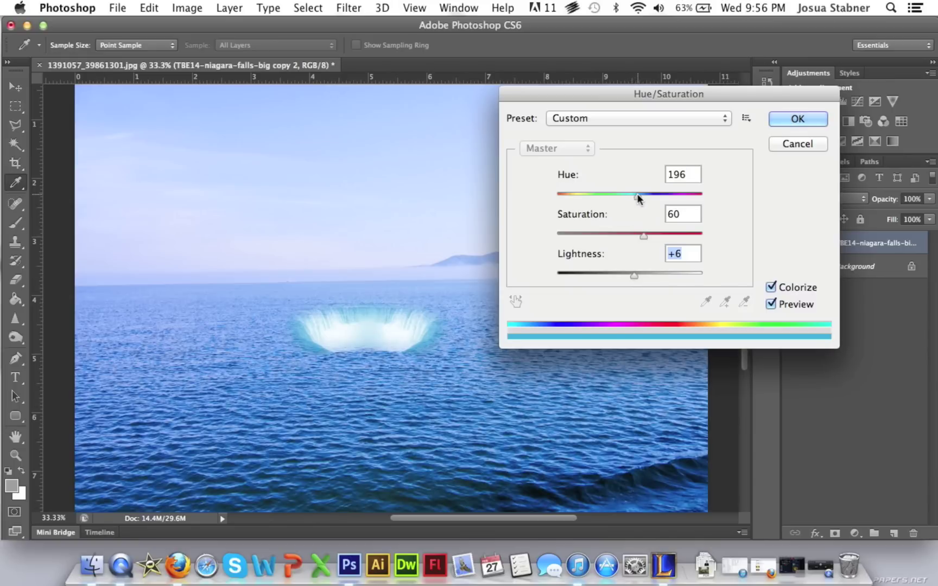
Settle the tint at hue 211, saturation 40, lightness +6 and apply it.
{"action": "left_click_drag", "start_coordinate": [637, 194], "coordinate": [633, 194]}
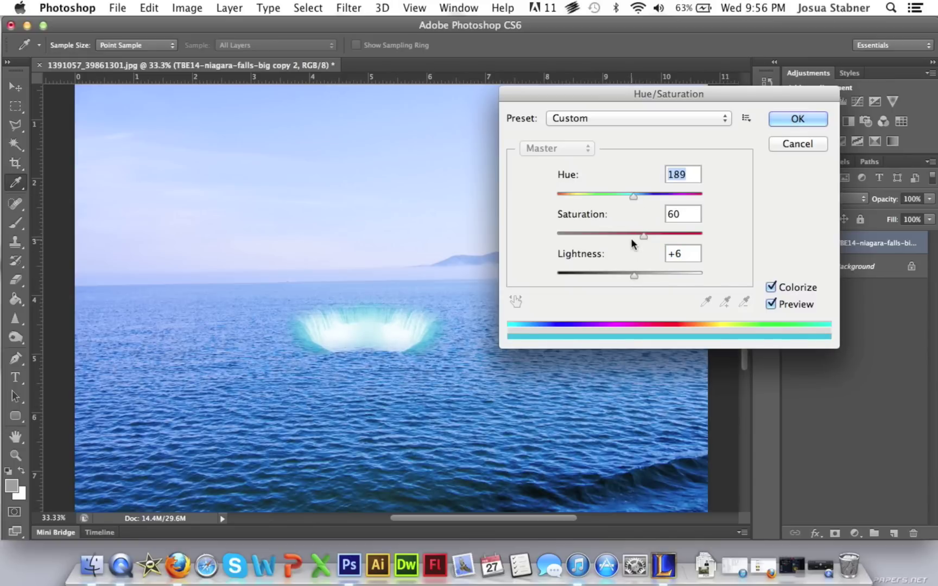
{"action": "left_click_drag", "start_coordinate": [632, 237], "coordinate": [602, 235]}
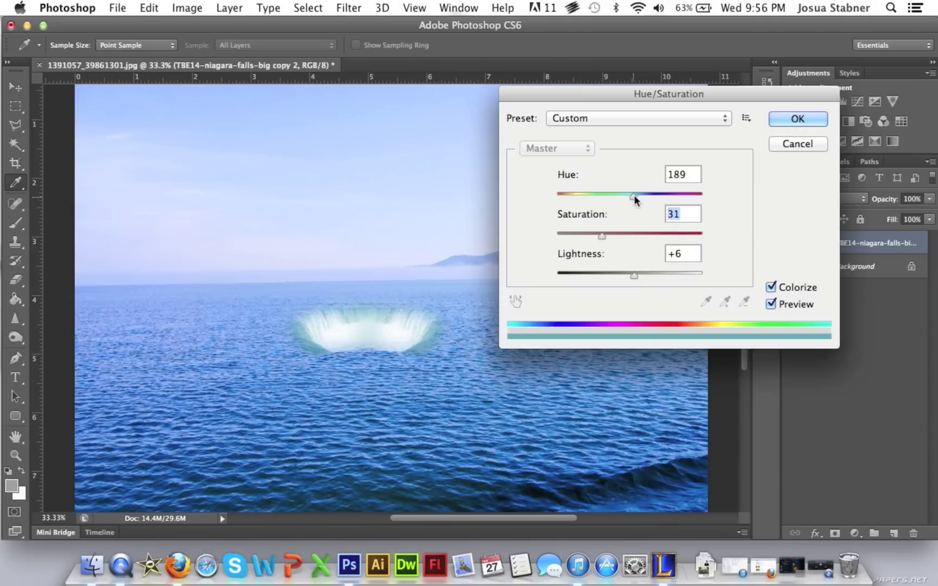
{"action": "left_click_drag", "start_coordinate": [637, 197], "coordinate": [645, 196]}
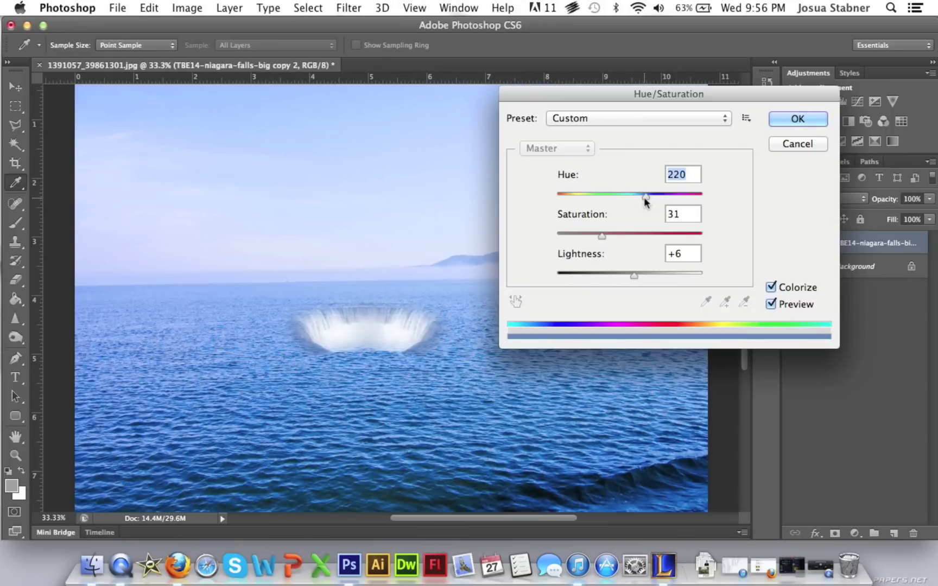
{"action": "left_click_drag", "start_coordinate": [645, 201], "coordinate": [643, 201]}
{"action": "left_click_drag", "start_coordinate": [601, 235], "coordinate": [616, 236]}
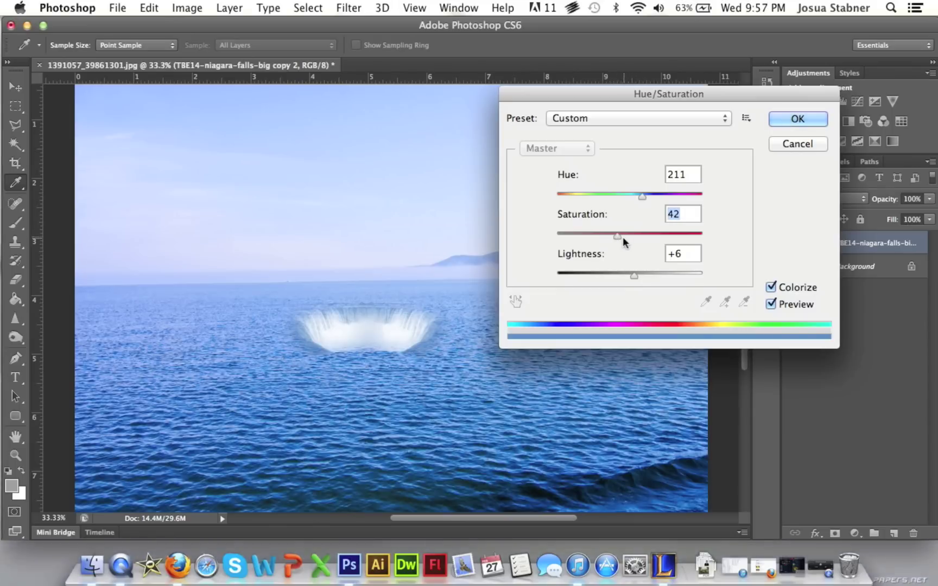
{"action": "mouse_move", "coordinate": [618, 235]}
{"action": "left_mouse_down"}
{"action": "mouse_move", "coordinate": [625, 235]}
{"action": "mouse_move", "coordinate": [615, 234]}
{"action": "left_mouse_up"}
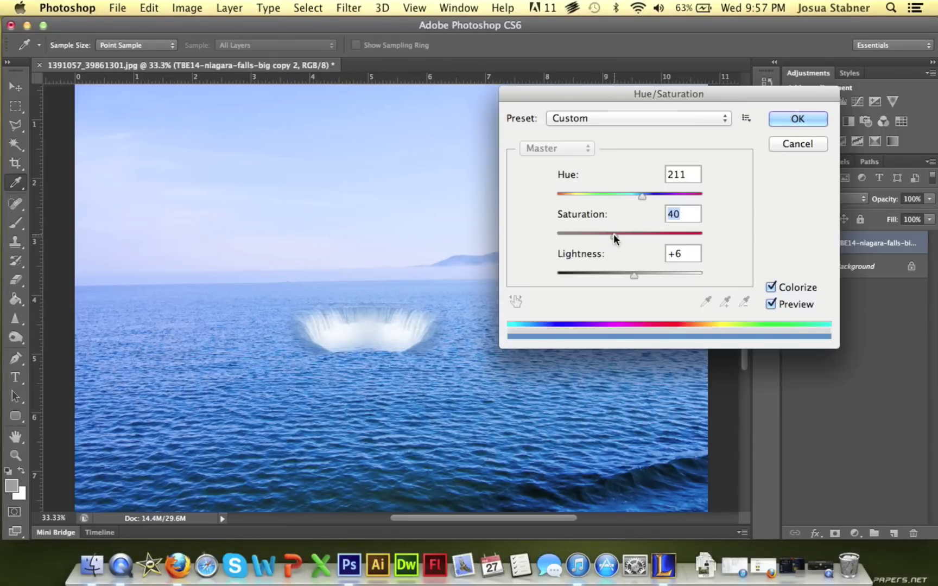
{"action": "left_click", "coordinate": [798, 119]}
{"action": "key", "text": "v"}
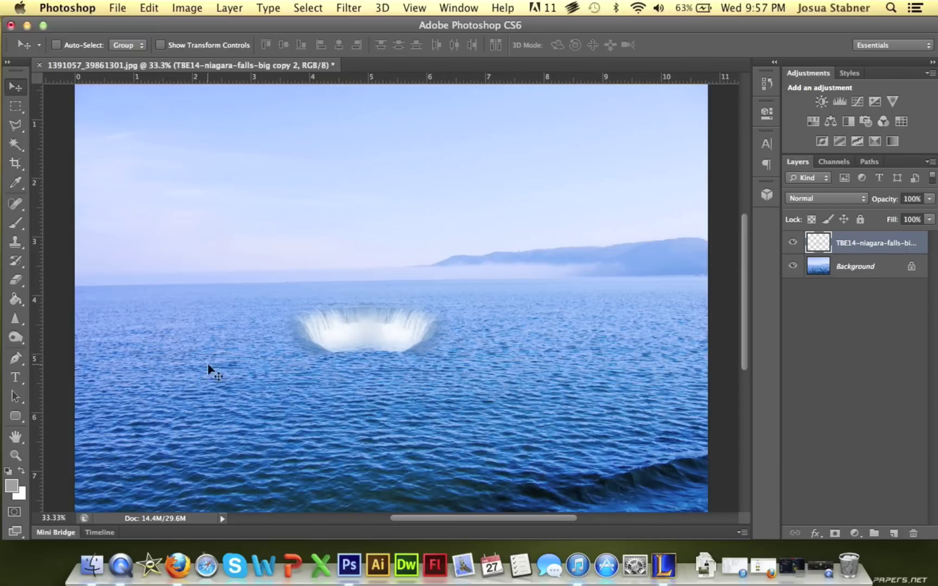
Select the Eraser tool and zoom out to see the whole photo.
{"action": "left_click", "coordinate": [16, 280]}
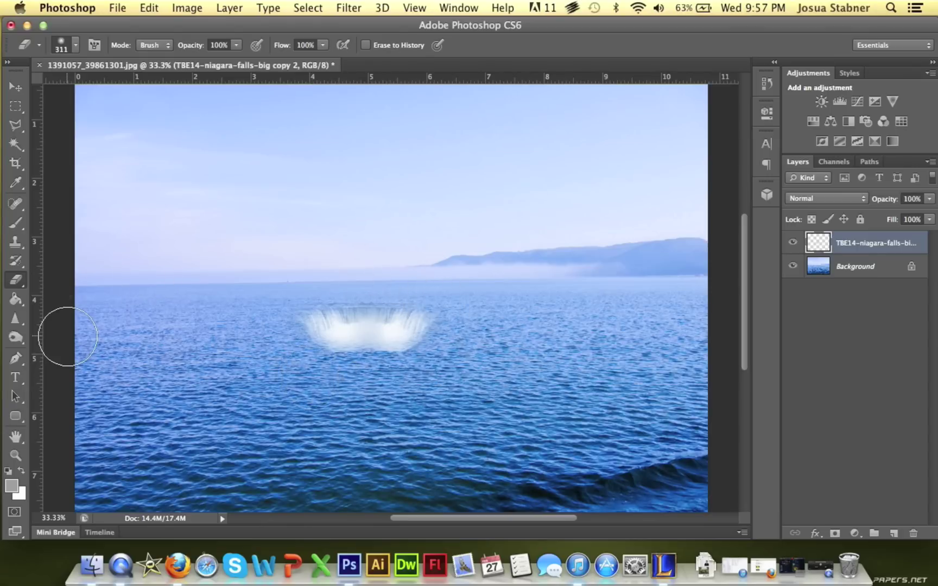
{"action": "key", "text": "super+minus"}
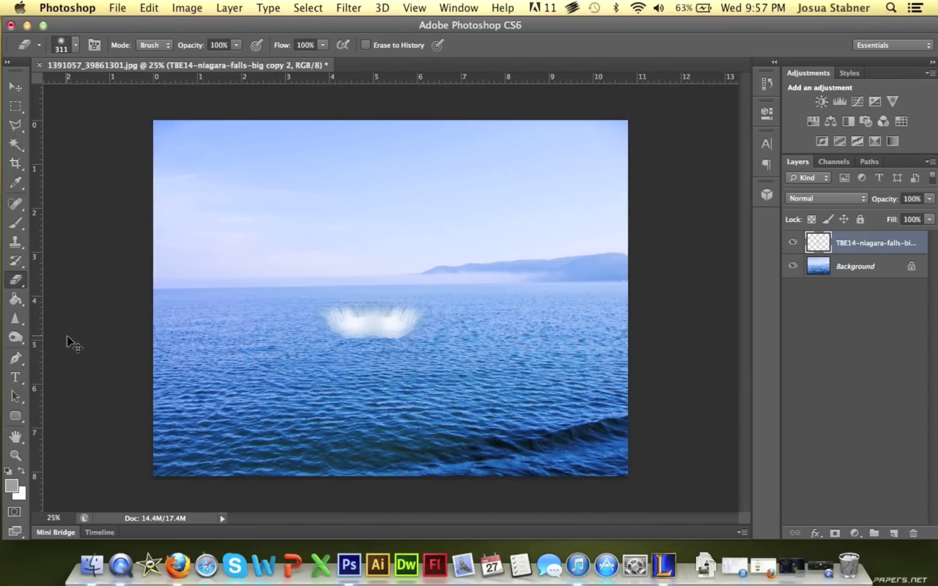
Zoom back in to 33.3% on the falls ring.
{"action": "key", "text": "super+equal"}
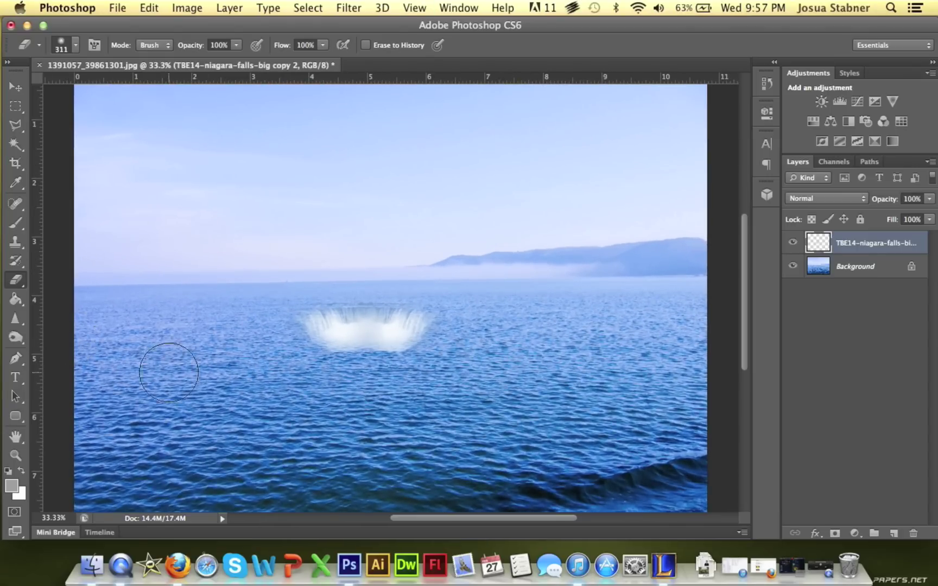